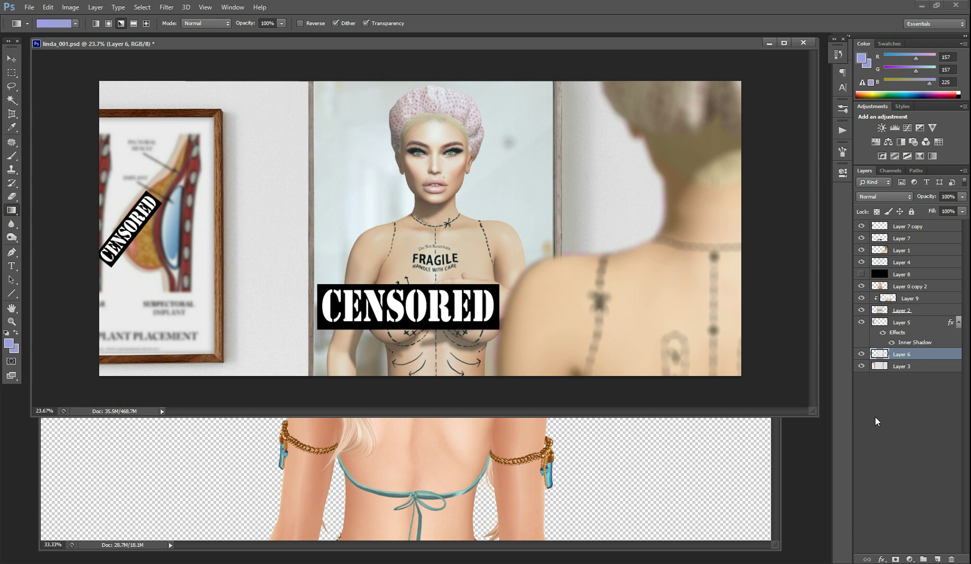
Step: Compare the back view of the woman in mirror_003.png with her front view in mirror_001.png
click(674, 546)
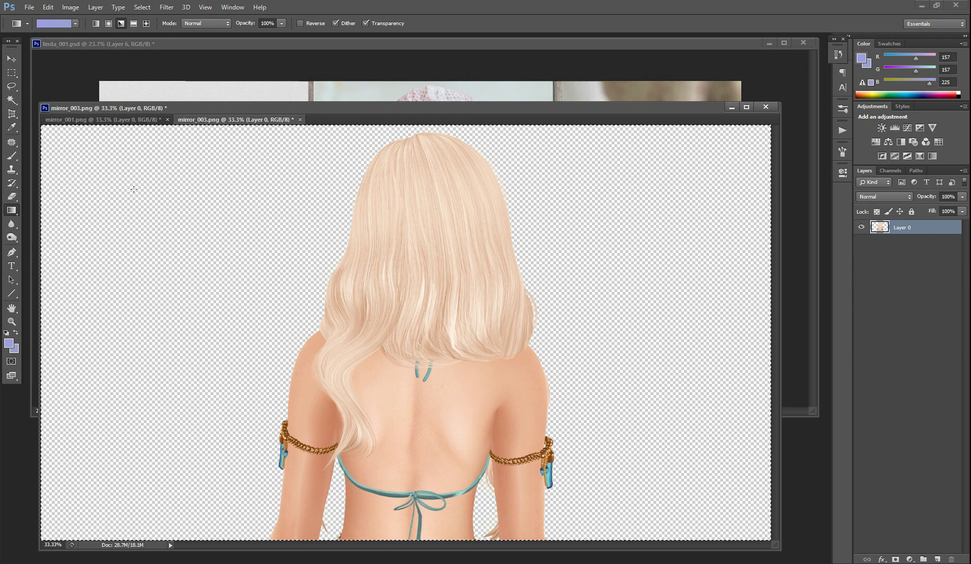
click(80, 119)
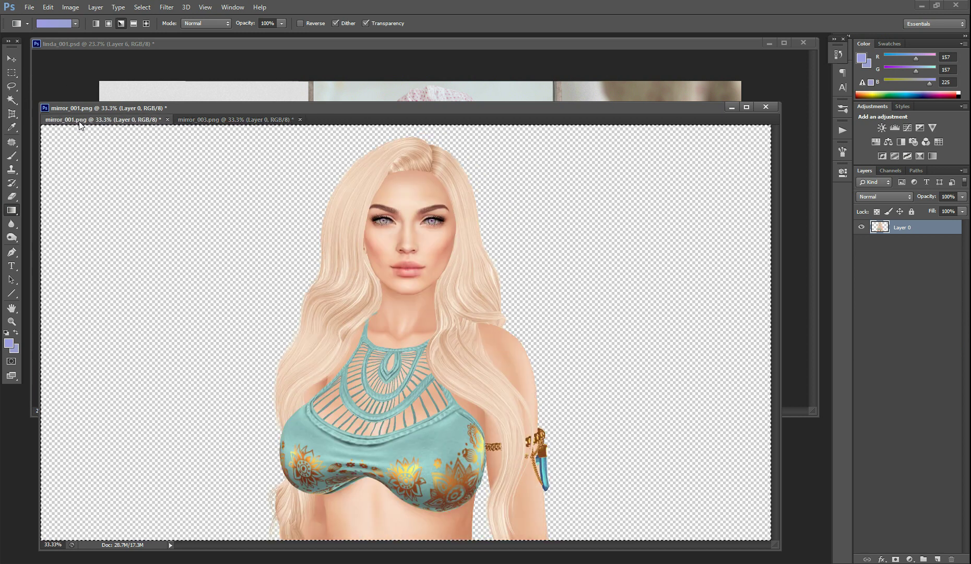
click(242, 120)
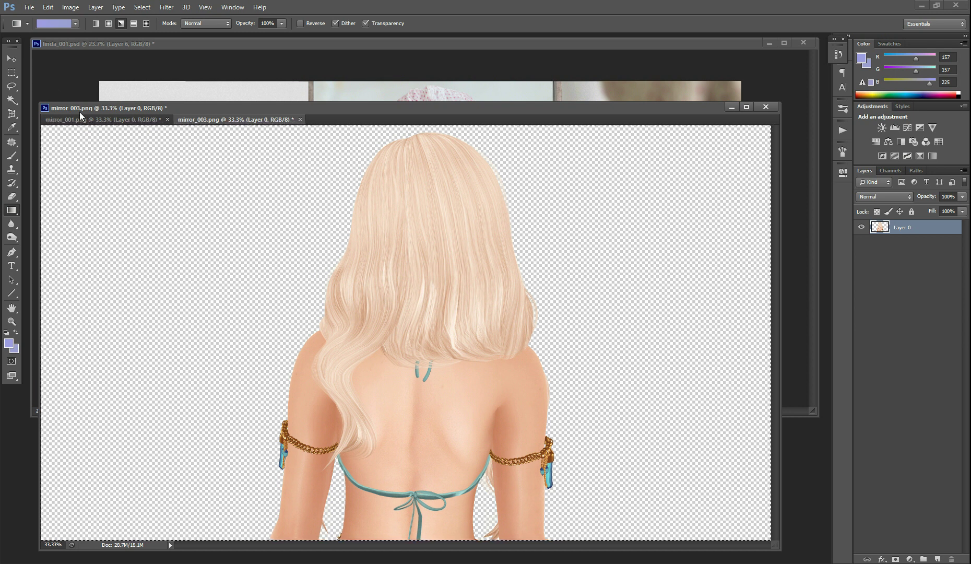
click(83, 124)
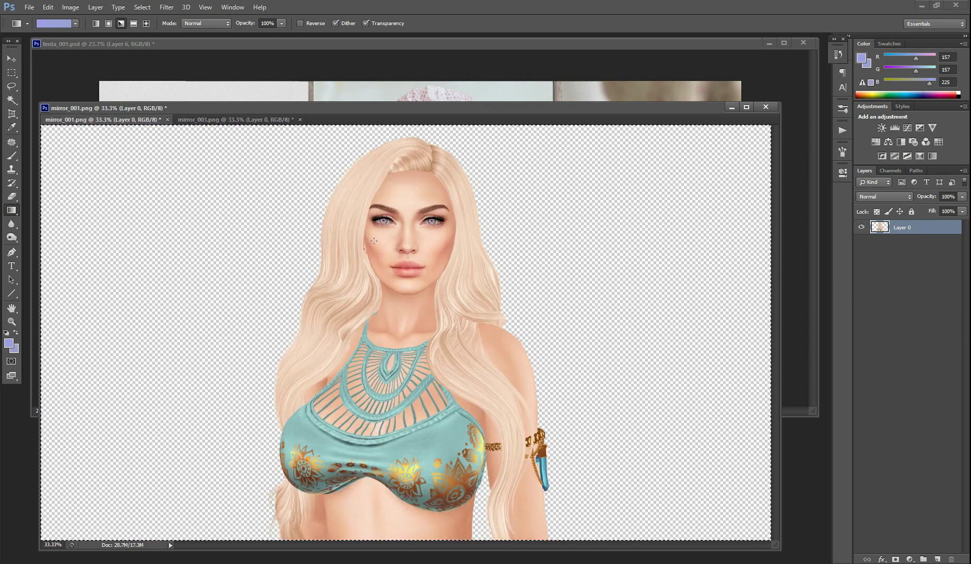
Step: In linda_001.psd, hide Layer 1, Layer 0 copy 2, Layer 7 copy, Layer 5, Layer 7, Layer 6, Layer 2 and Layer 4
click(397, 43)
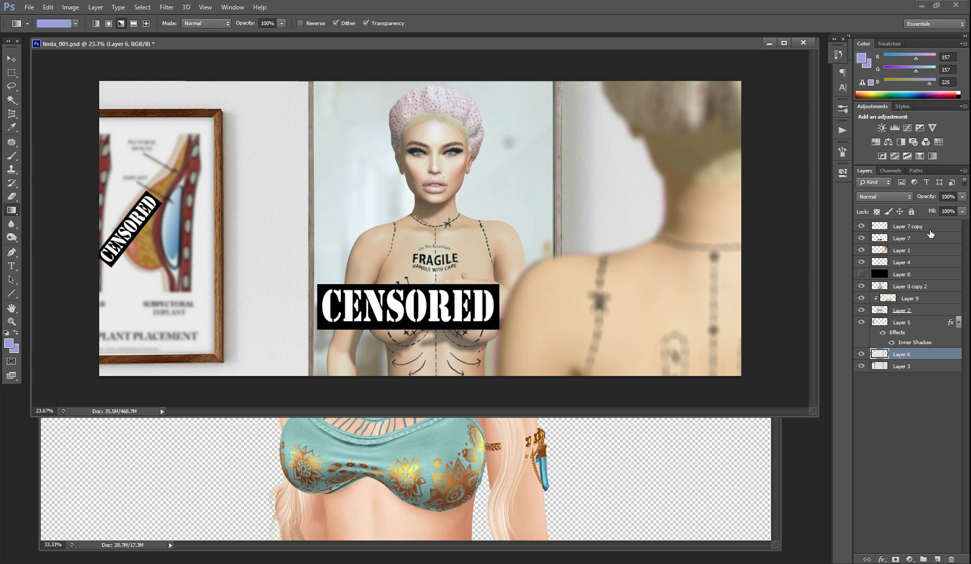
click(862, 251)
click(862, 286)
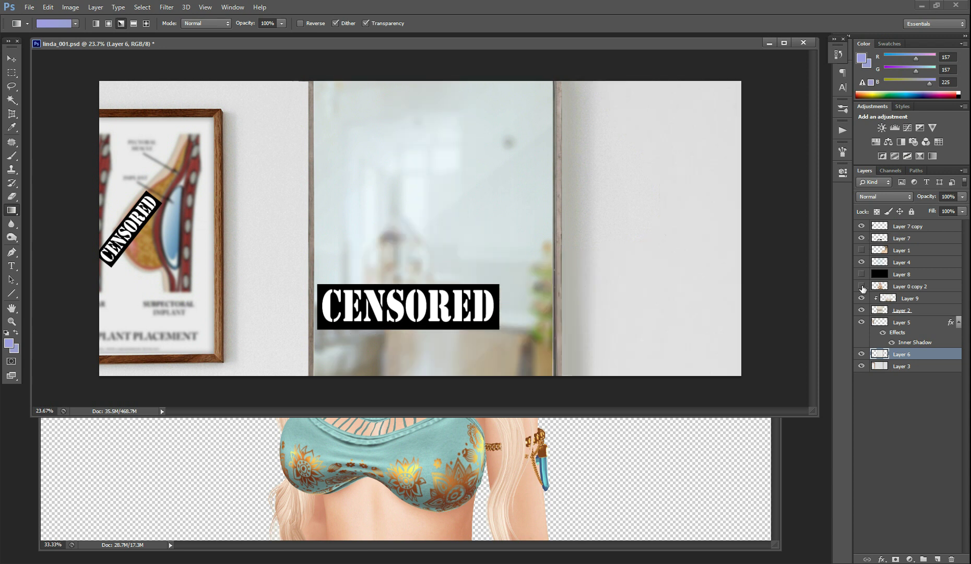
click(862, 226)
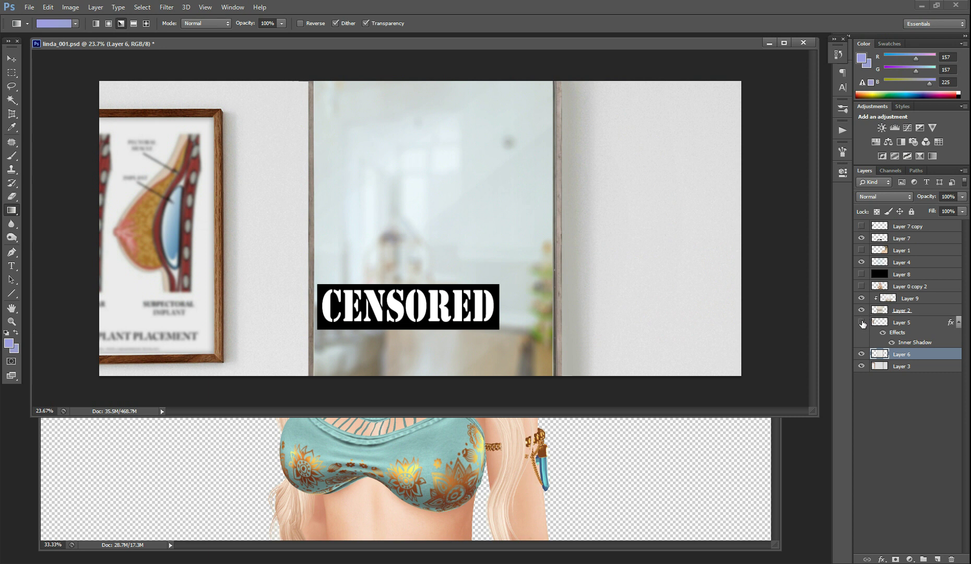
click(862, 323)
click(862, 238)
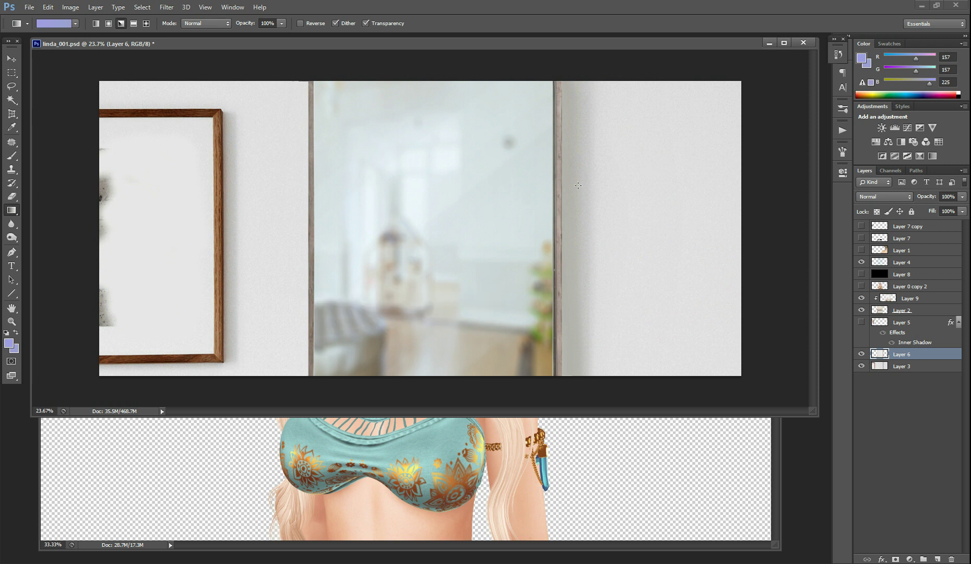
click(862, 354)
click(862, 310)
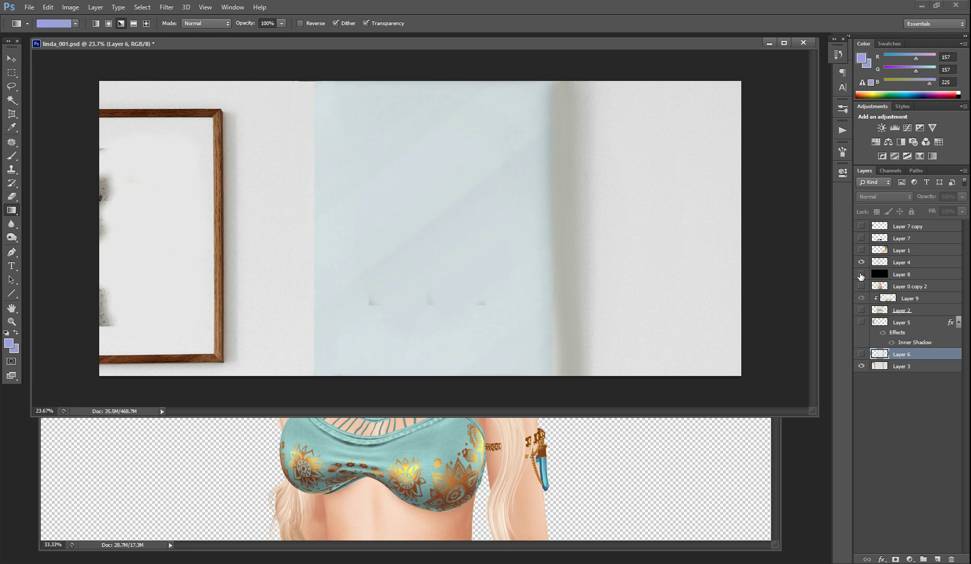
click(862, 262)
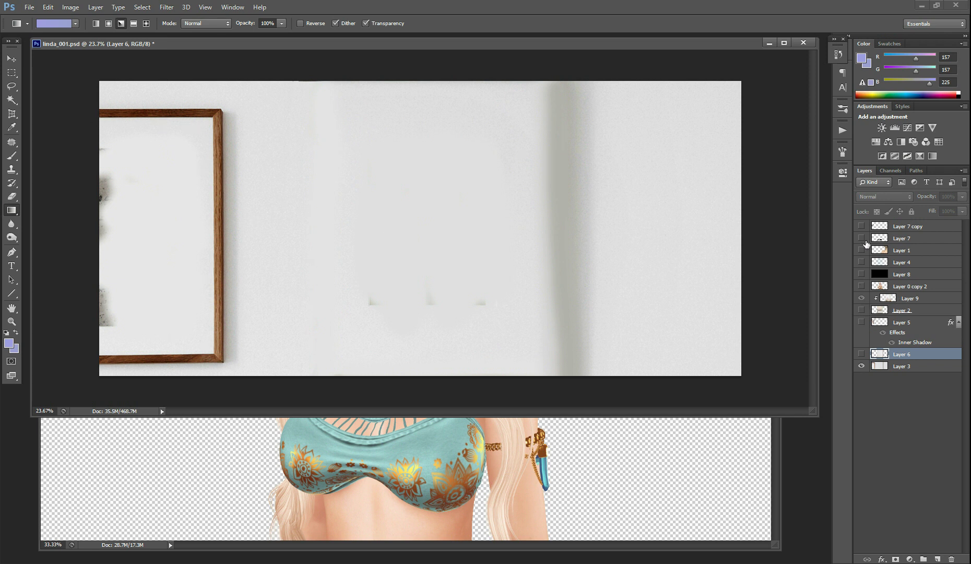
Step: Preview the framed poster artwork on Layer 5 with its censor bar on Layer 7 copy, leaving both layers hidden
click(862, 225)
click(862, 322)
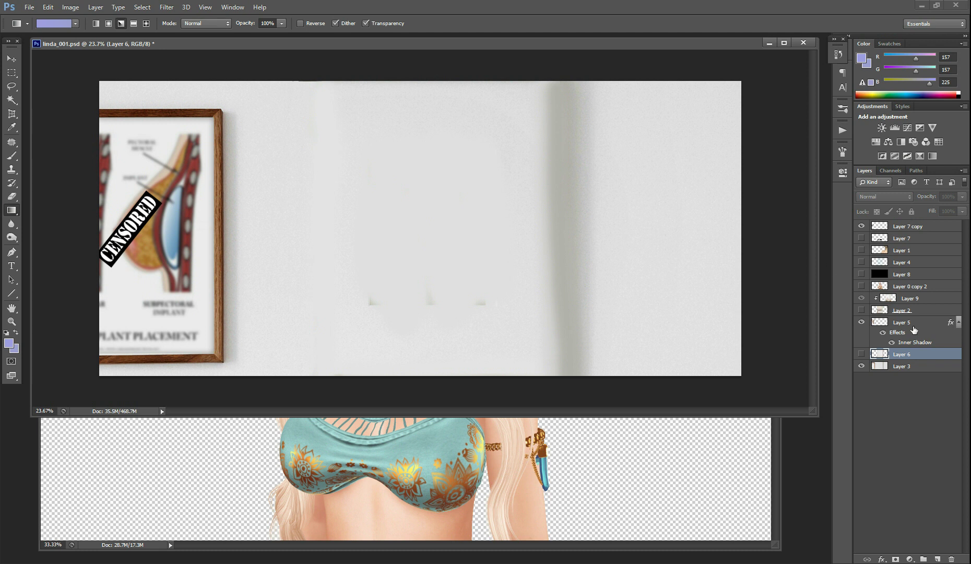
click(861, 322)
click(862, 226)
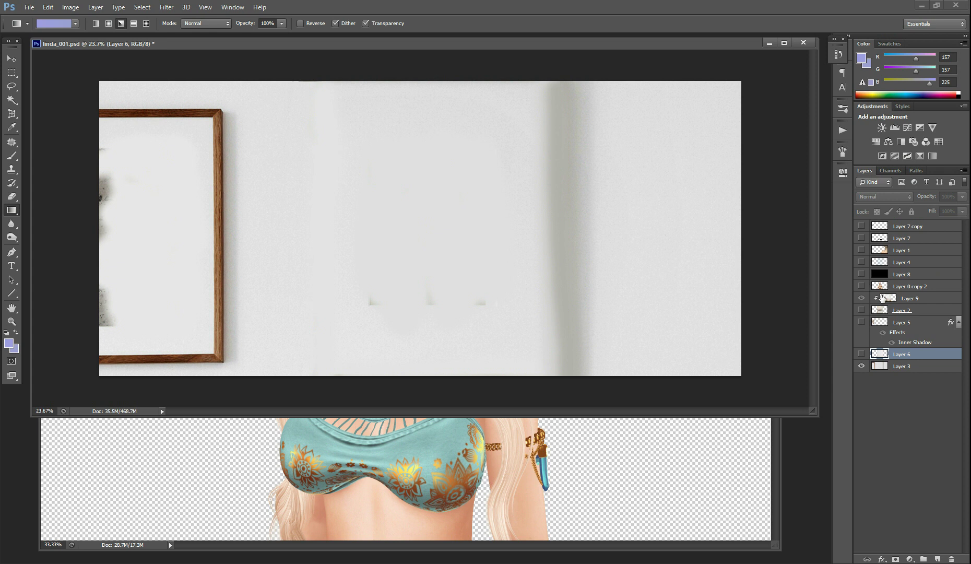
Step: Show the mirror frame on Layer 6 and the blurred room reflection on Layer 2 with its clipped layer
click(862, 354)
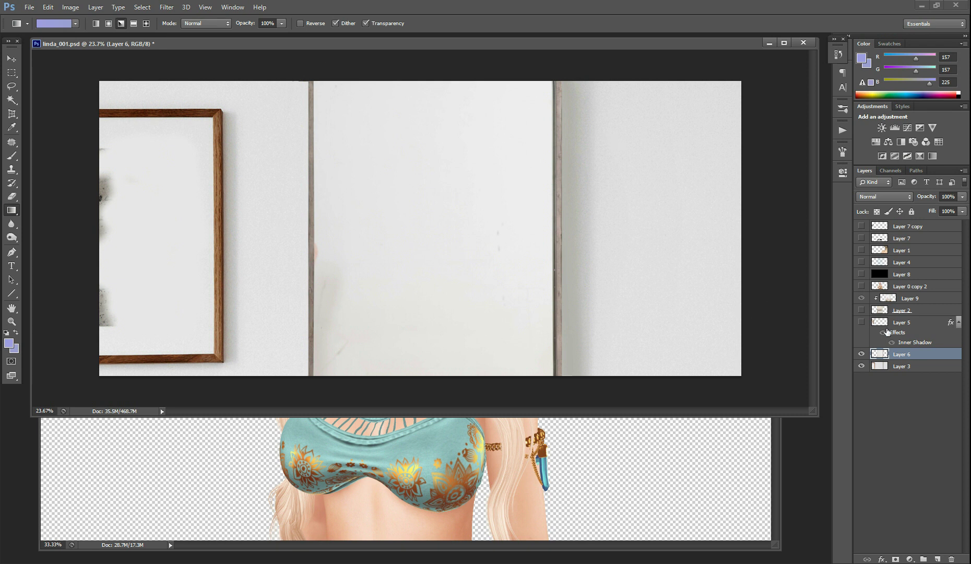
click(862, 311)
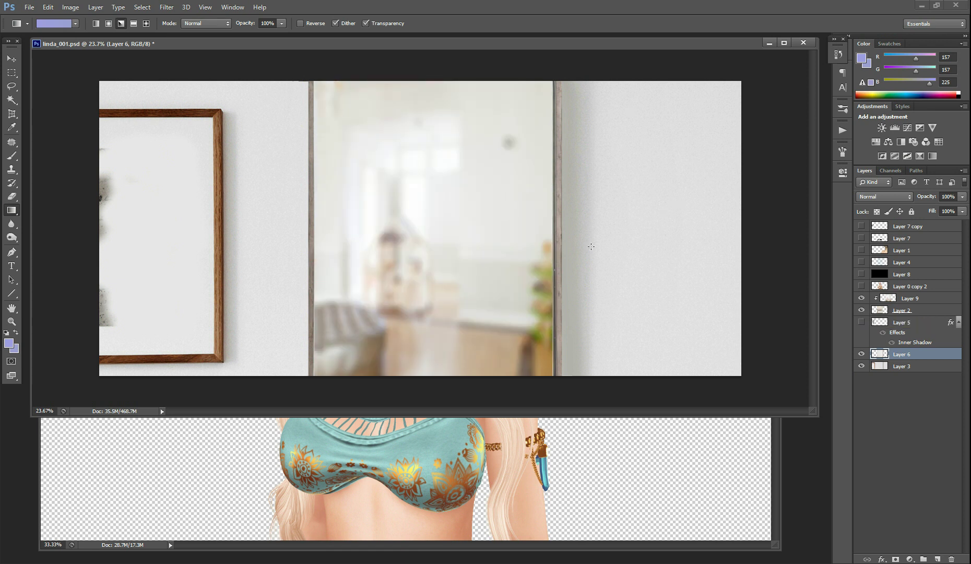
Step: Check the clipping mask option of Layer 9 and compare the mirror's reflection with that layer off and on
right_click(921, 298)
right_click(937, 299)
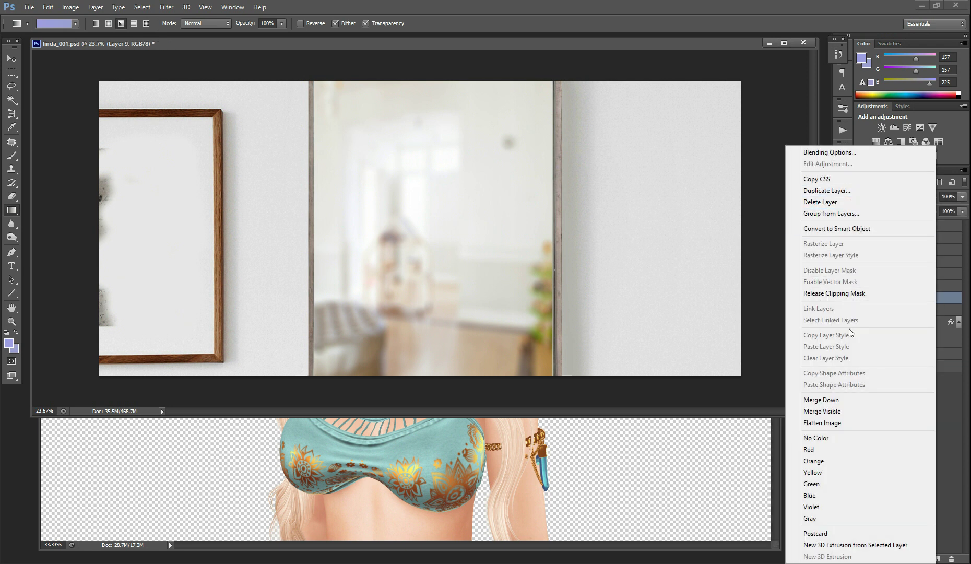
click(950, 296)
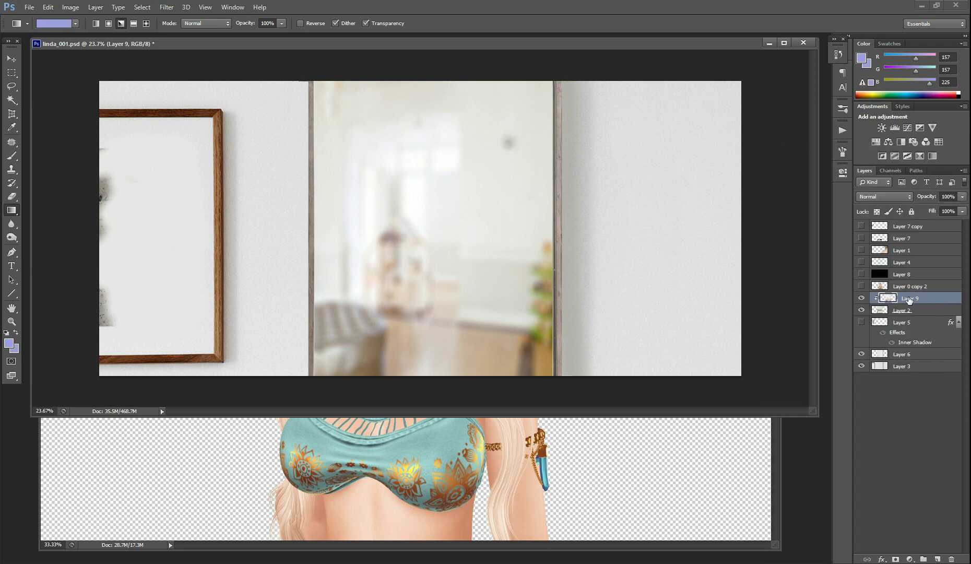
right_click(909, 300)
click(931, 294)
click(861, 298)
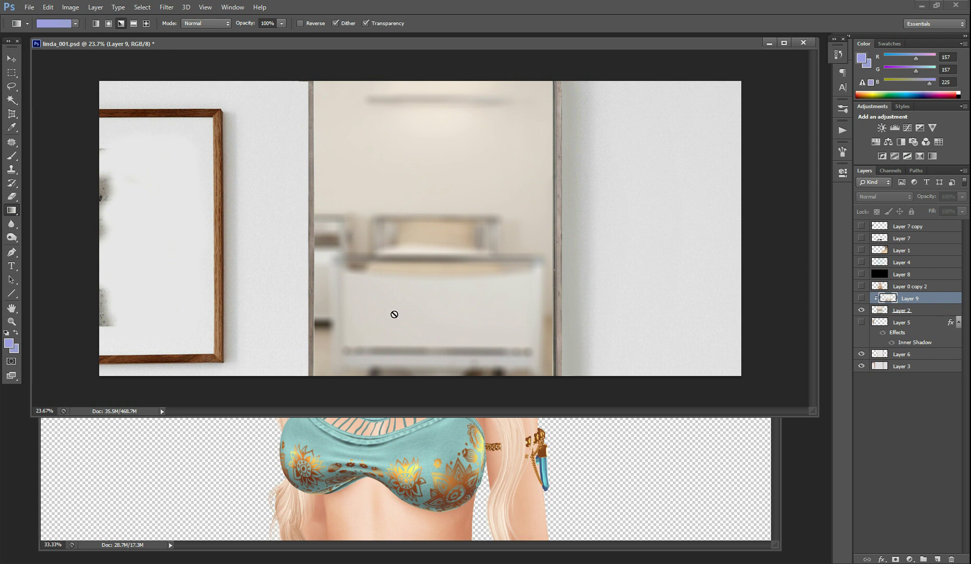
click(861, 298)
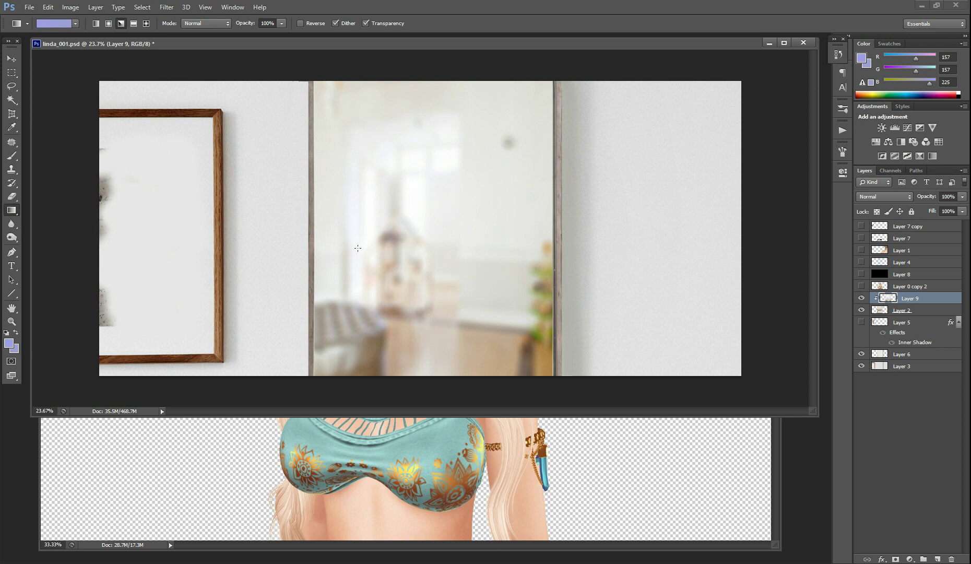
Step: Review the Lens Blur filter settings for Layer 9 without applying the blur
click(167, 7)
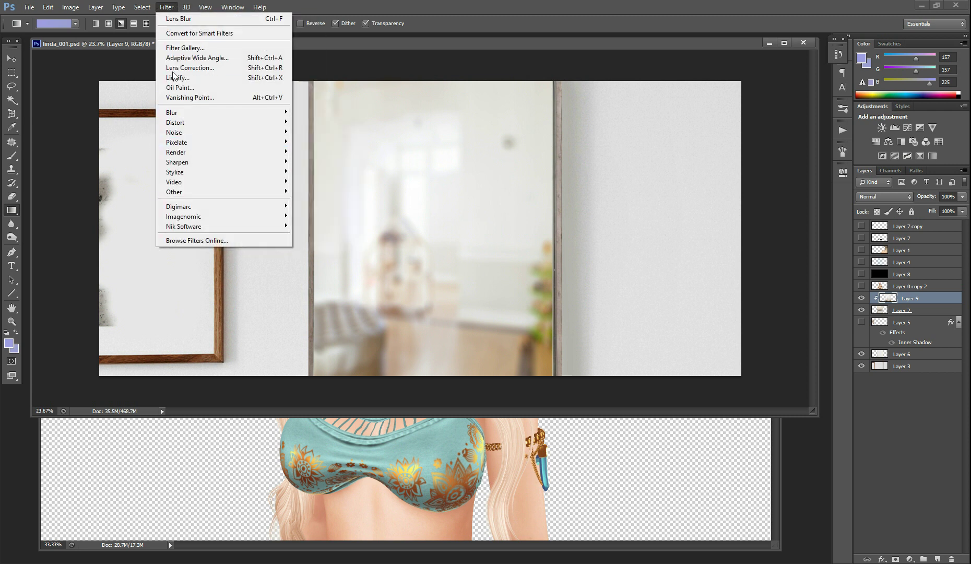
mouse_move(292, 113)
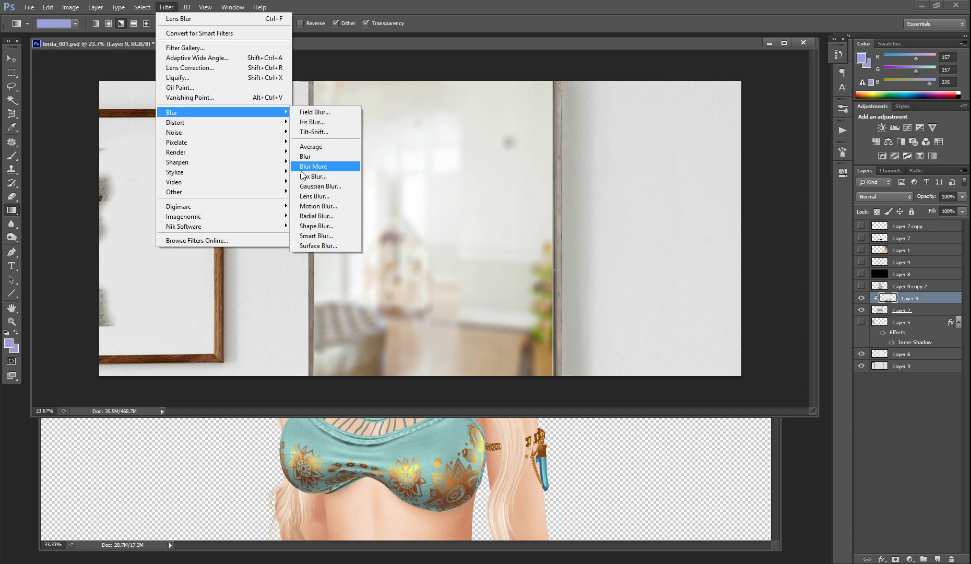
click(304, 197)
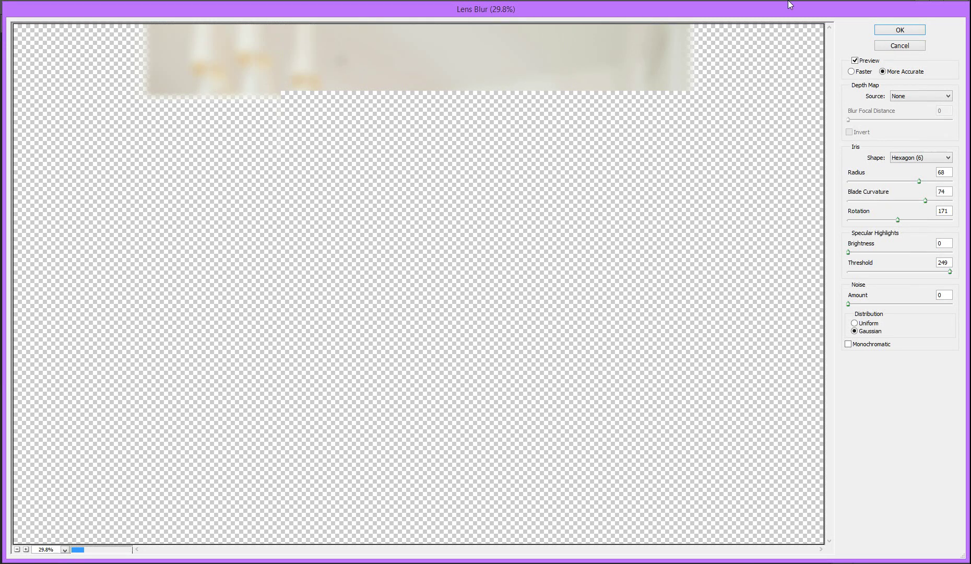
click(897, 47)
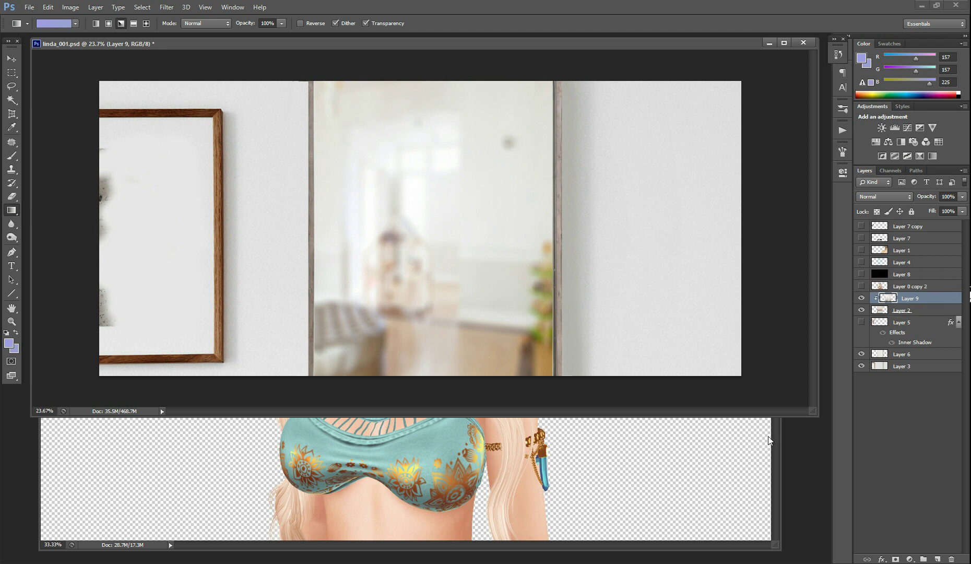
Step: Copy the front-view woman from mirror_001.png and paste her into linda_001.psd directly above Layer 9
click(773, 471)
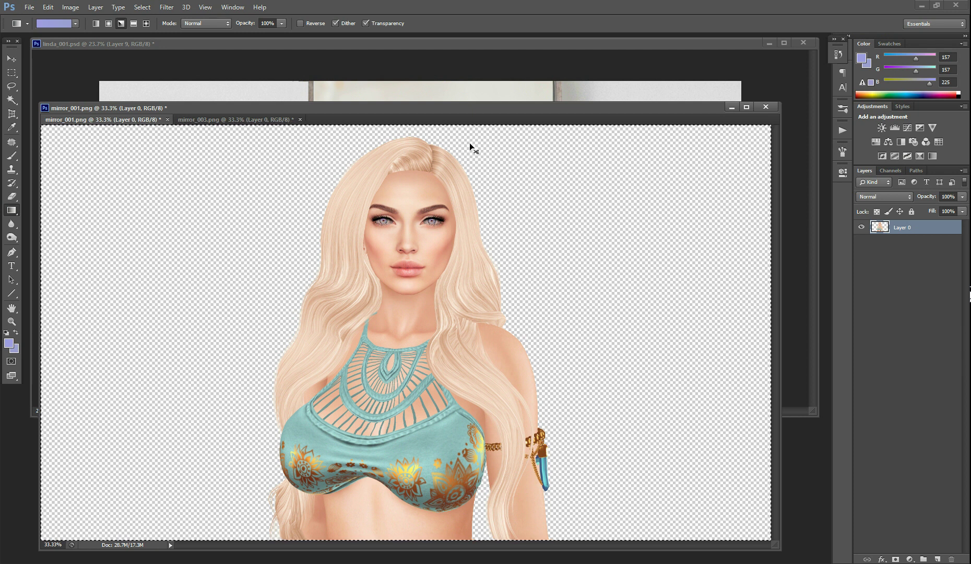
click(470, 144)
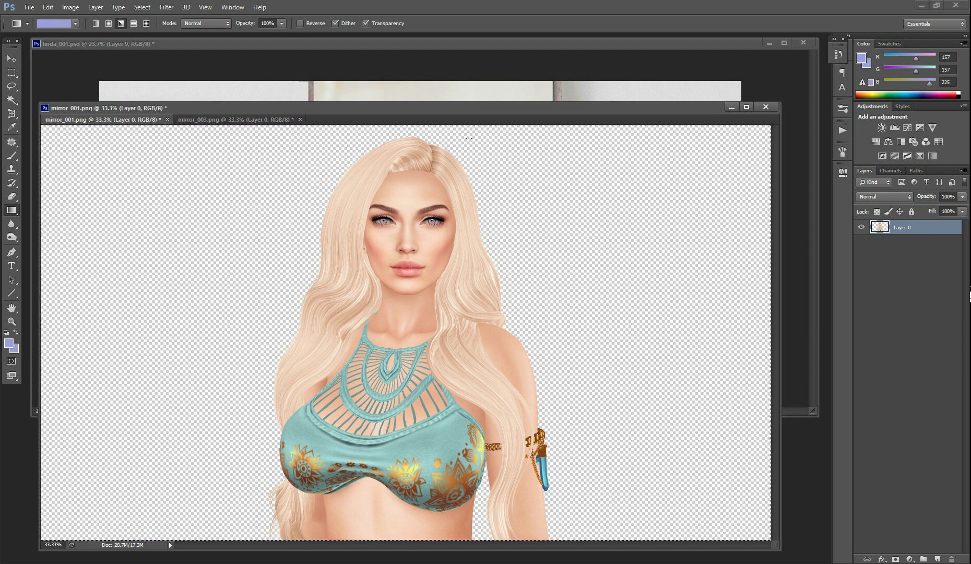
click(440, 44)
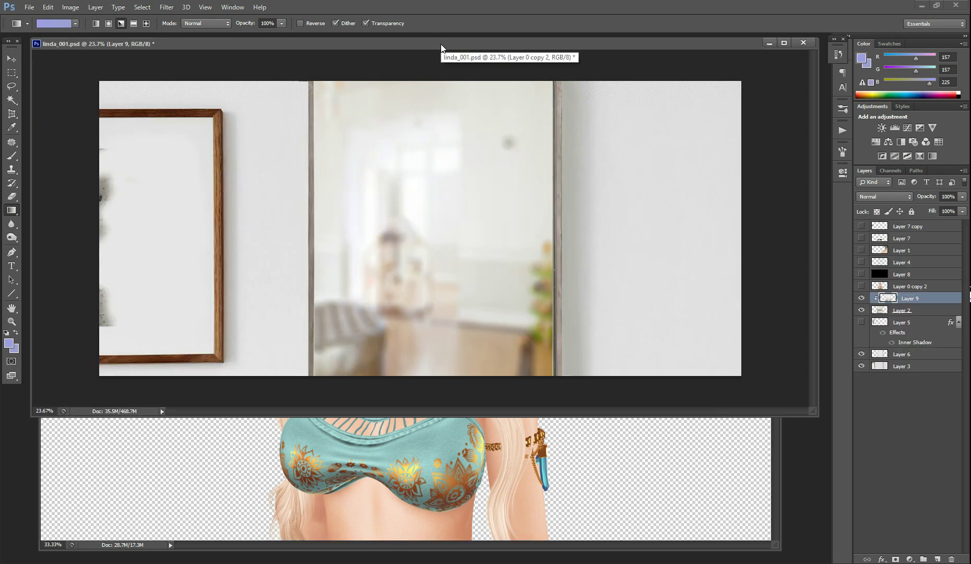
key(ctrl+v)
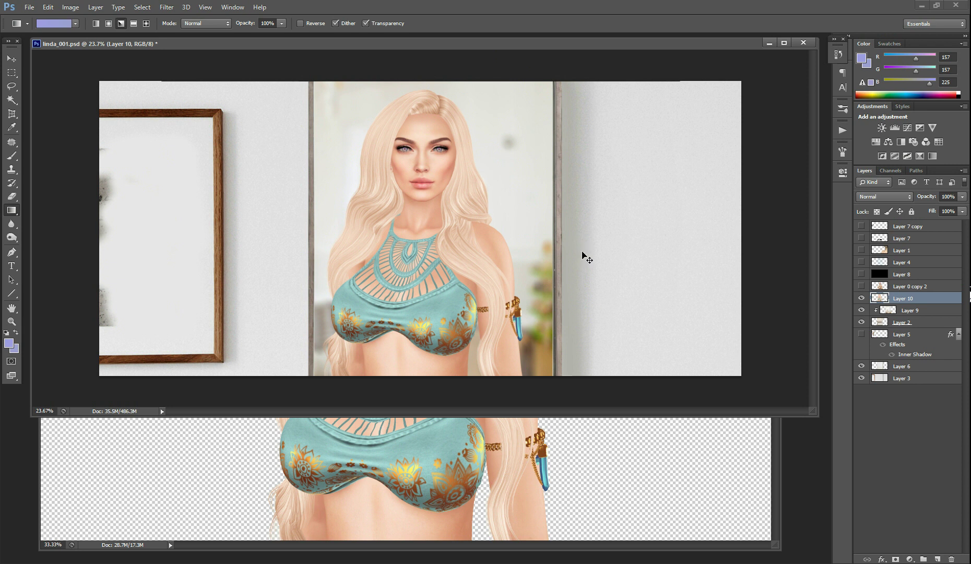
Step: Review the Hue/Saturation controls for the pasted figure without changing its colours
key(ctrl+u)
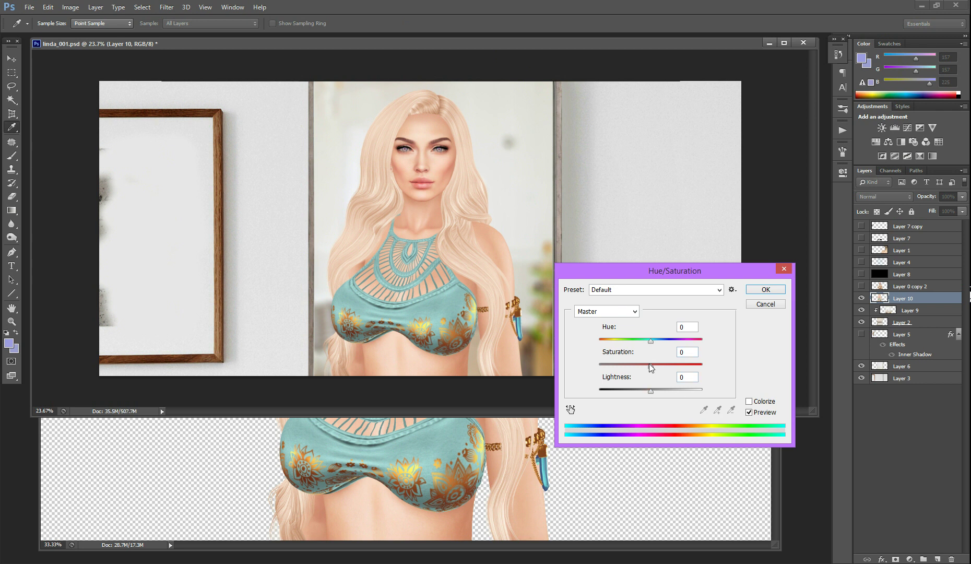
click(650, 367)
click(765, 289)
key(g)
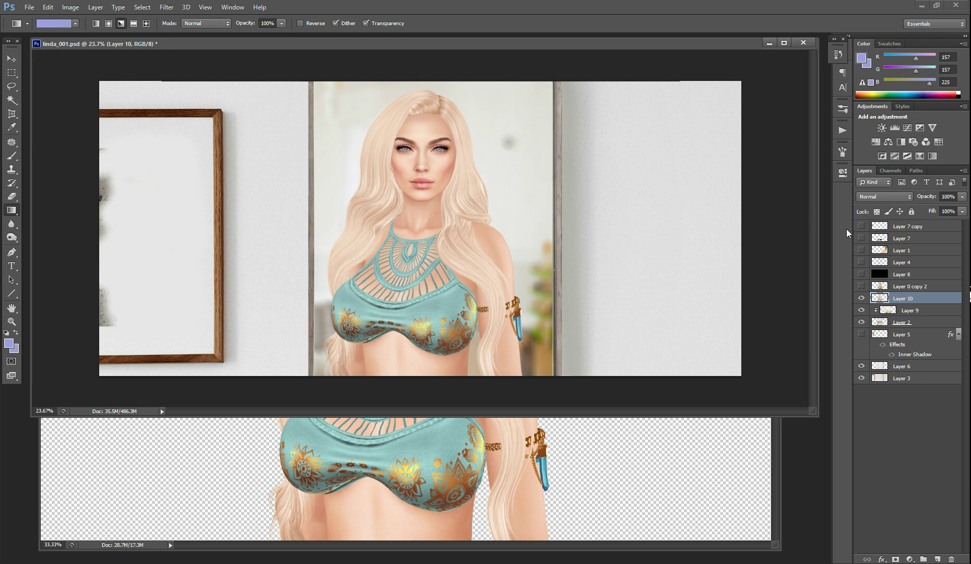
Step: Show the mirror glare on Layer 4 over the figure, checking it against black Layer 8 and with the glare switched off
click(862, 262)
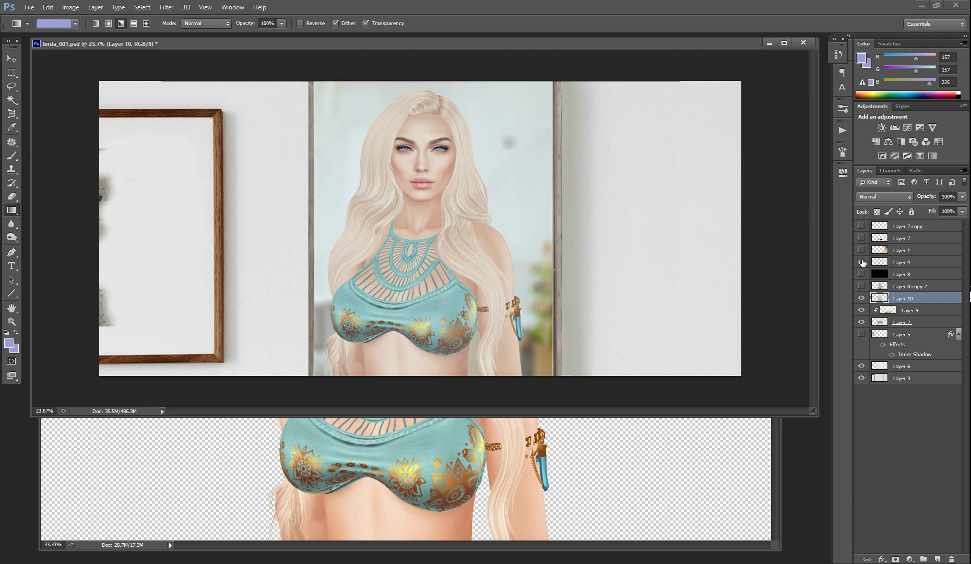
click(862, 263)
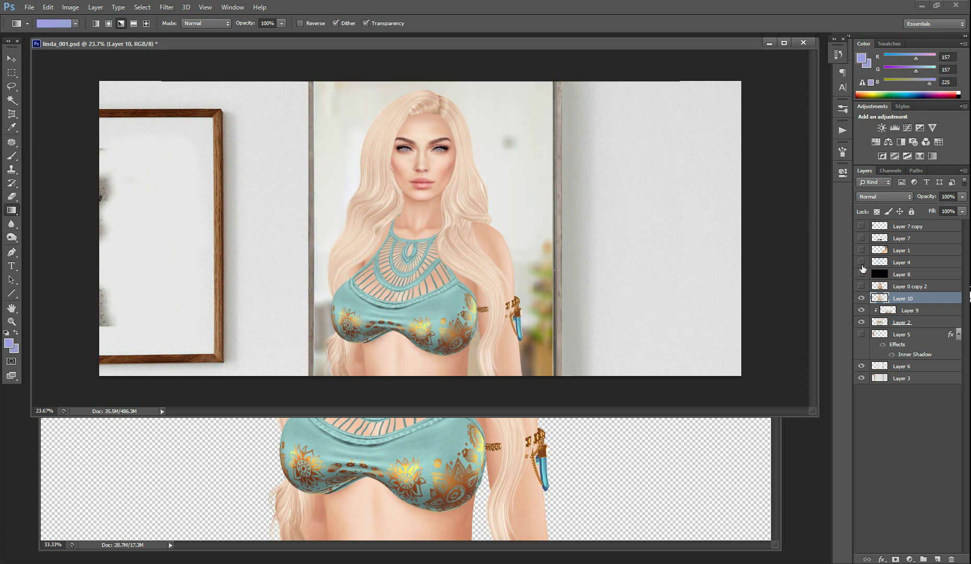
click(861, 263)
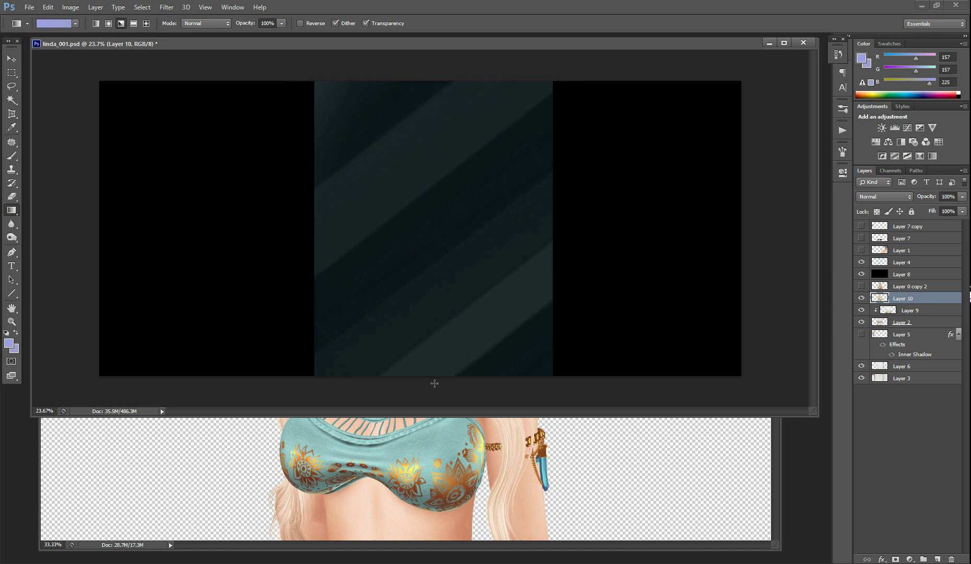
click(861, 273)
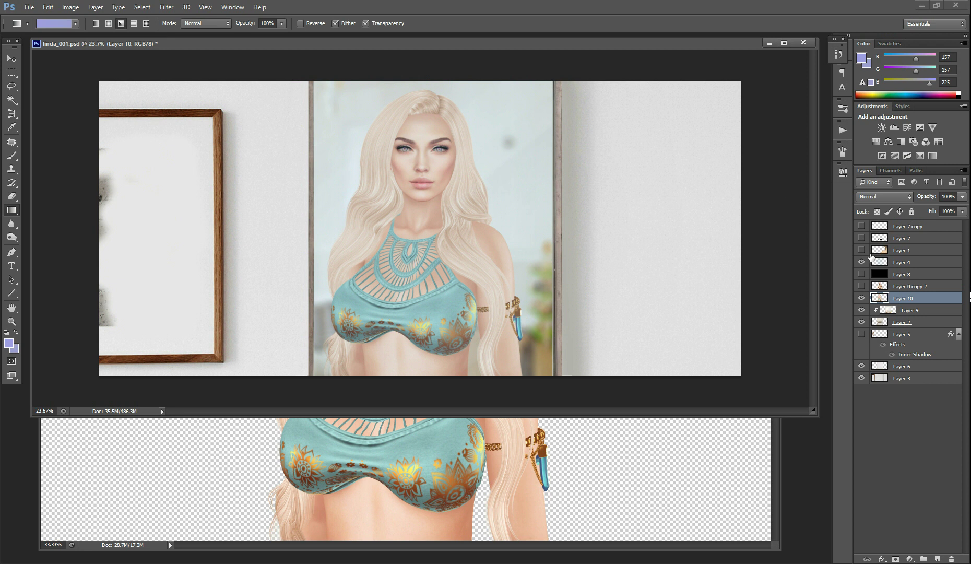
click(860, 262)
click(860, 262)
click(861, 262)
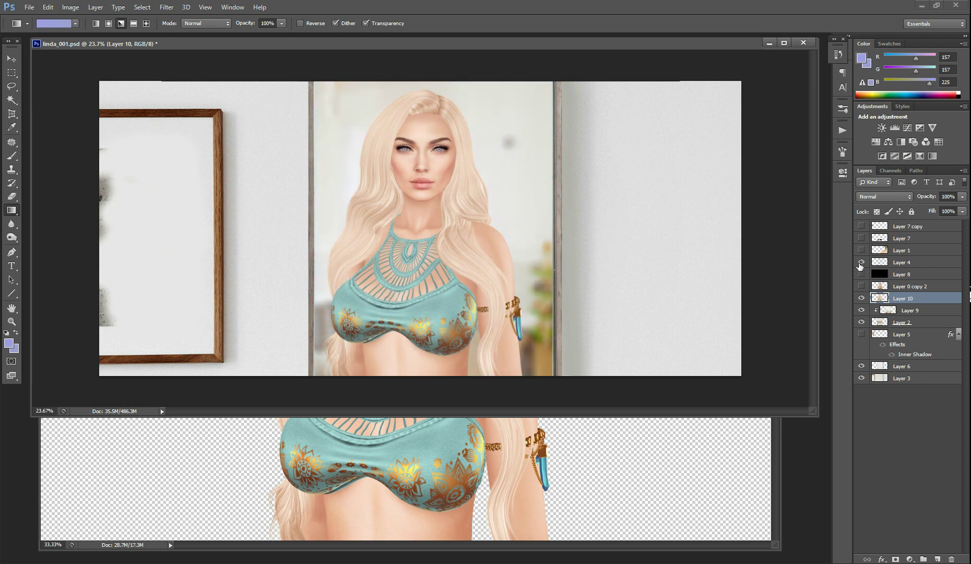
click(861, 264)
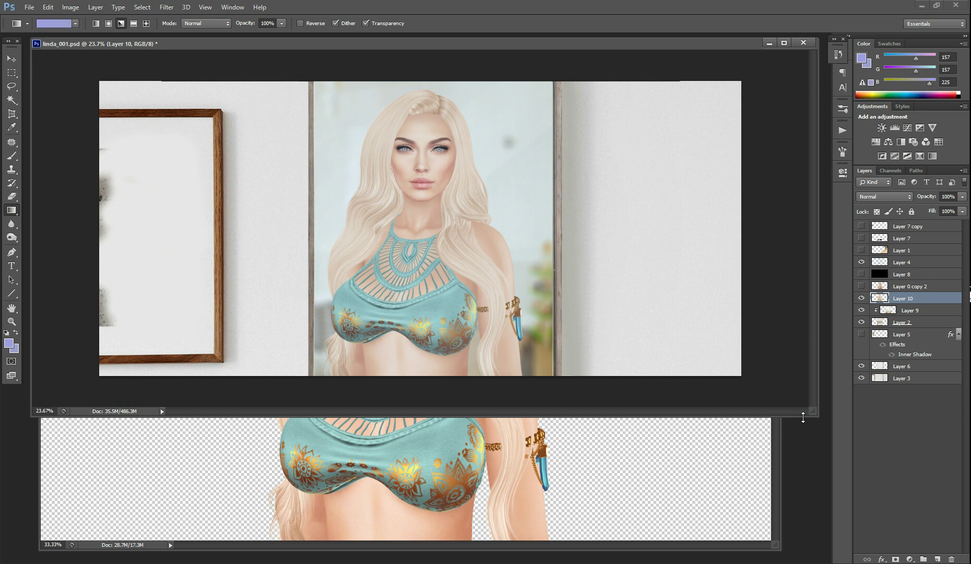
Step: Copy the back-view woman from mirror_003.png and paste her into linda_001.psd above Layer 10
click(776, 472)
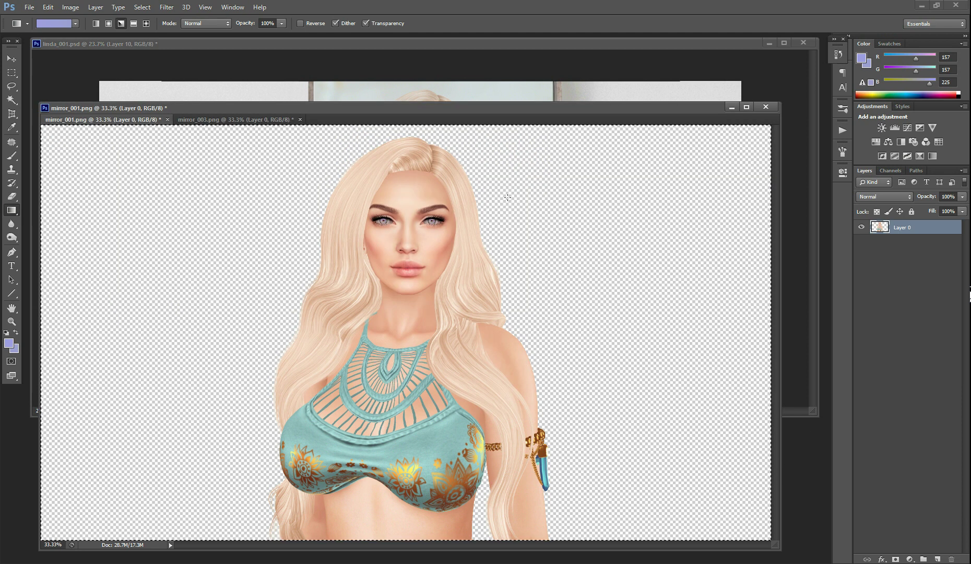
click(207, 123)
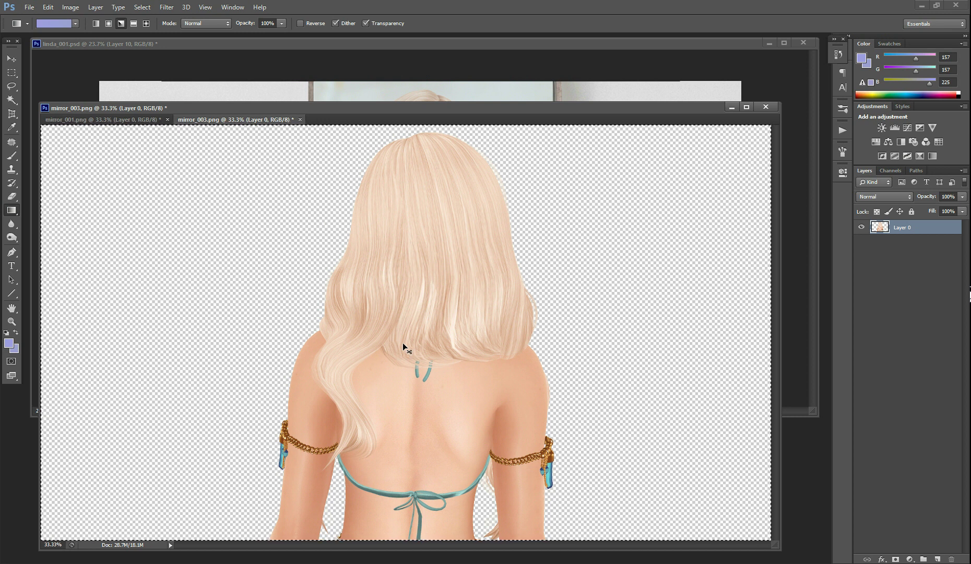
click(48, 7)
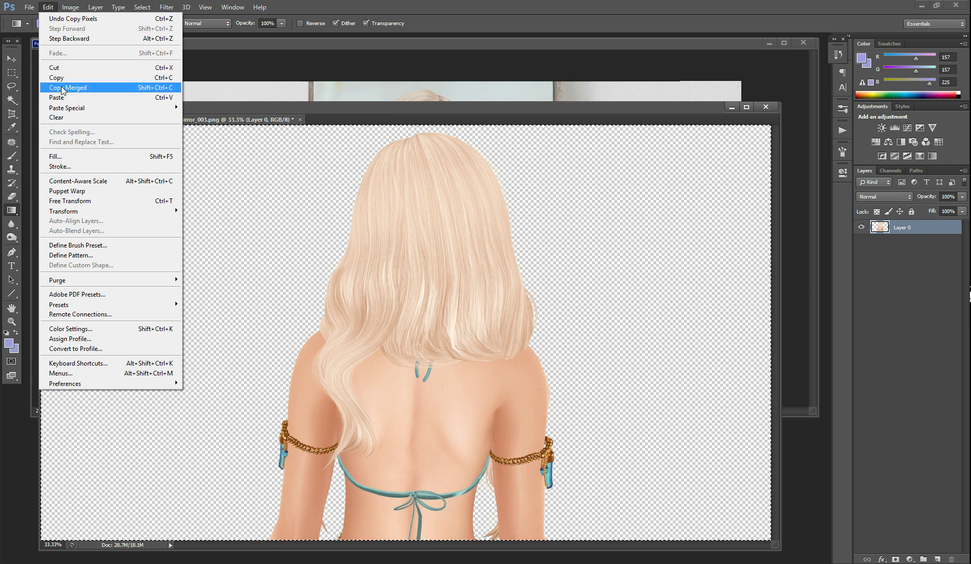
click(49, 6)
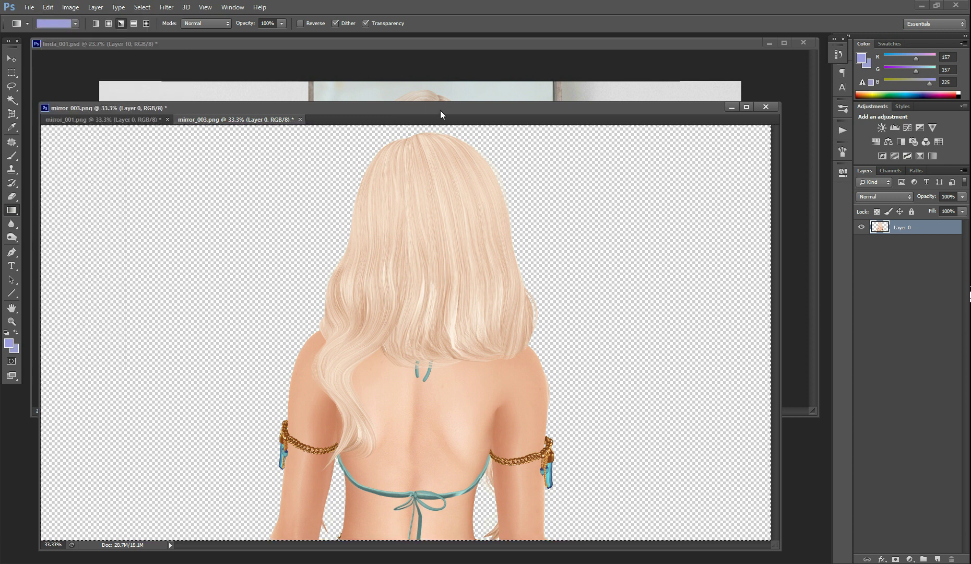
click(463, 42)
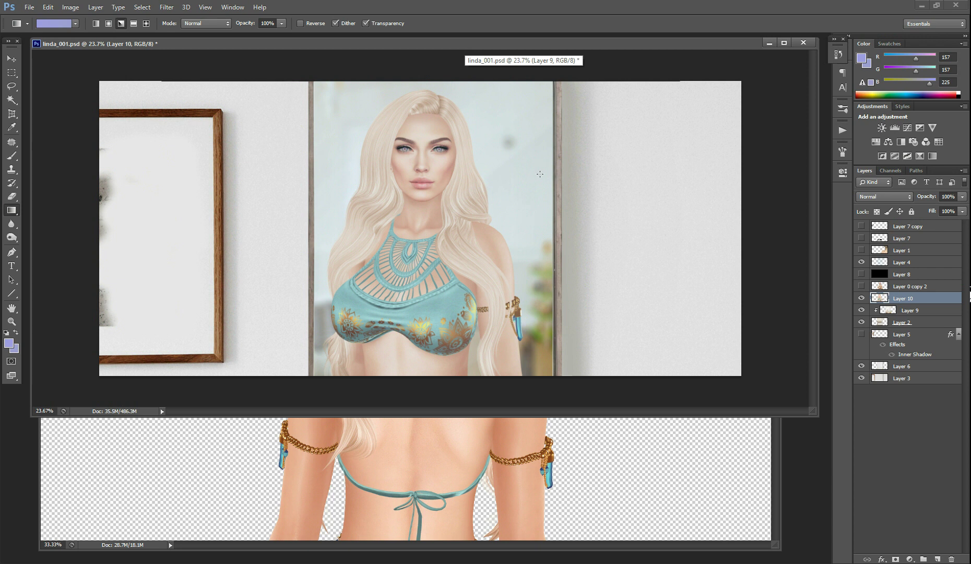
key(ctrl+v)
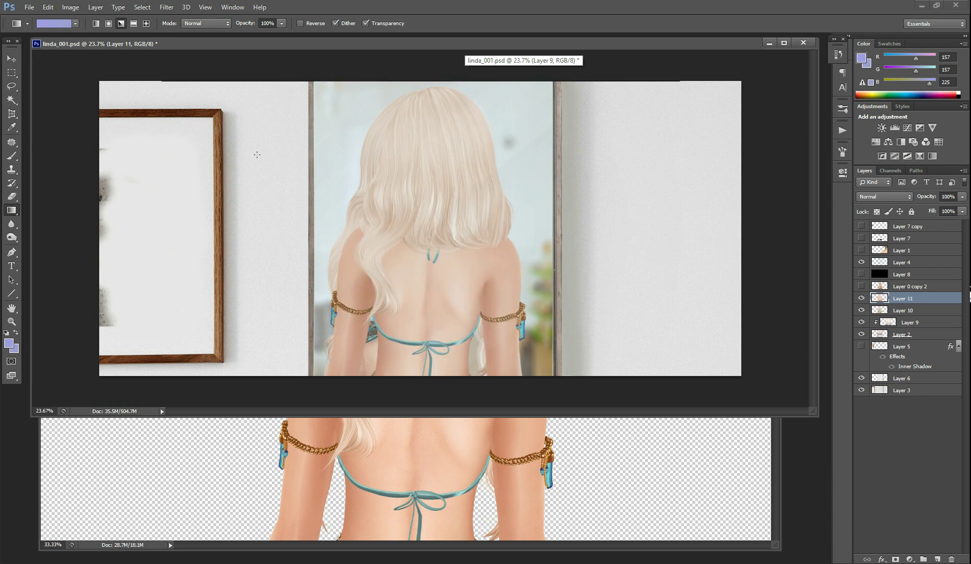
Step: Move the pasted back-view figure to the right of the reflected woman and bring Layer 11 to the top of the layer stack
click(12, 58)
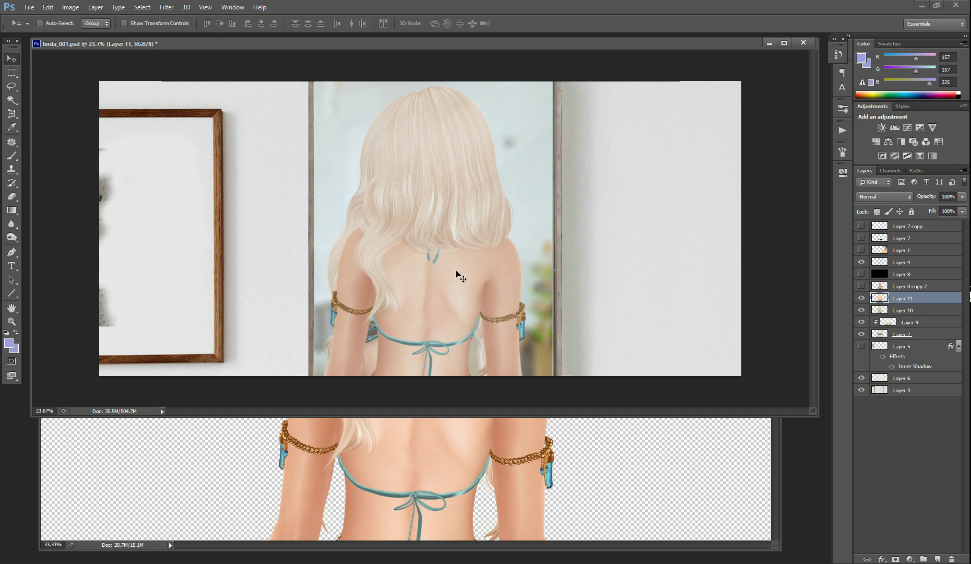
drag(417, 258, 630, 257)
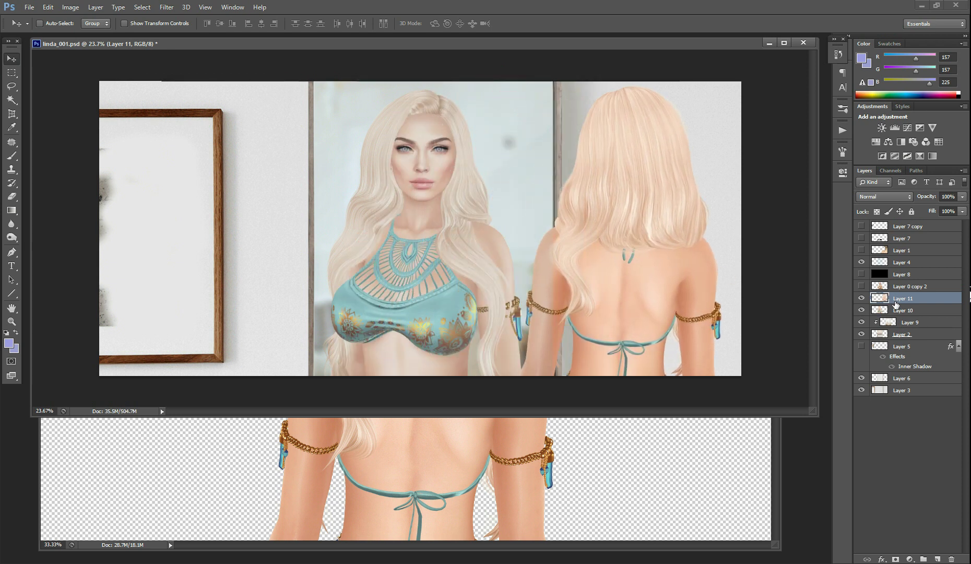
drag(910, 302, 910, 228)
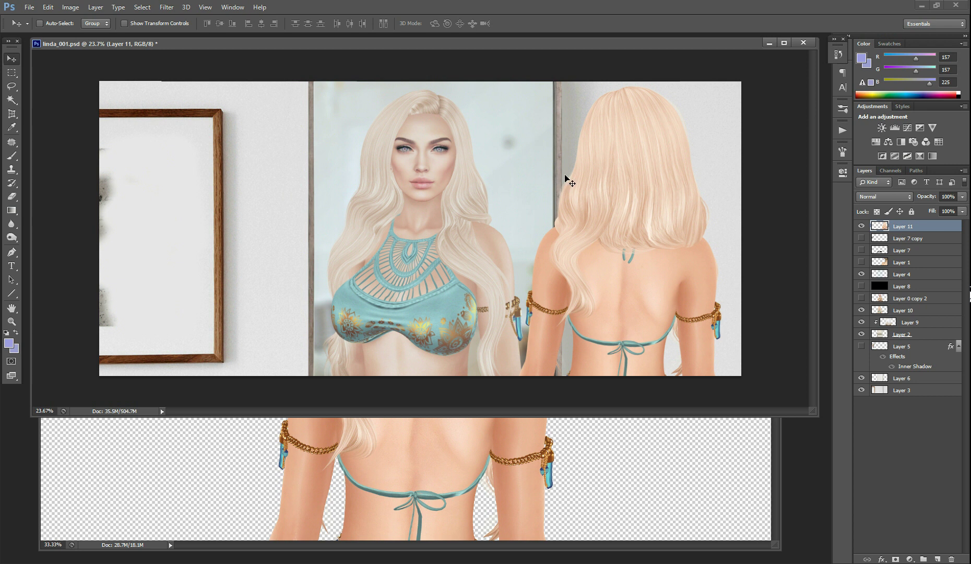
Step: Scale the back-view figure up proportionally to about 160% and shift it down and right to uncover the reflected woman's face
key(ctrl+t)
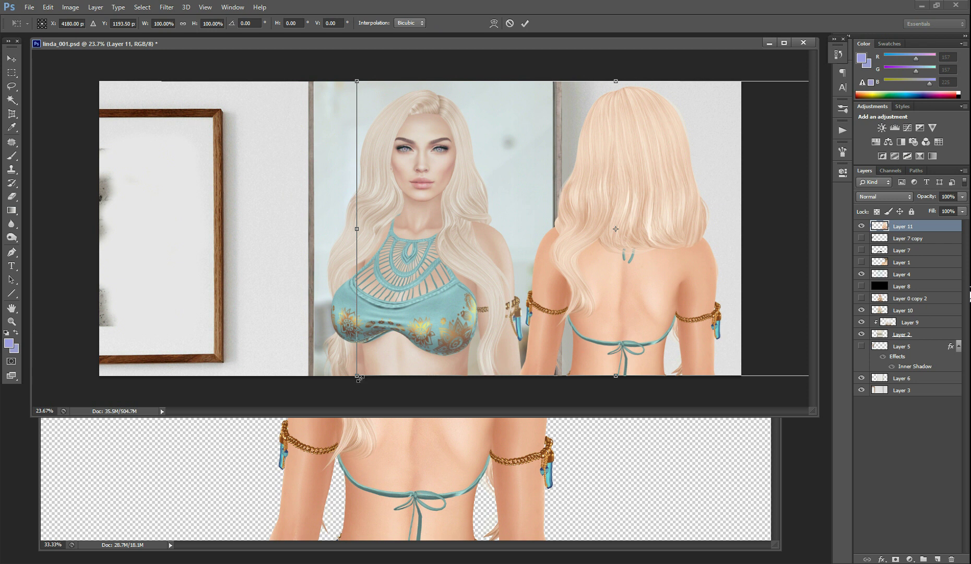
drag(357, 375, 57, 561)
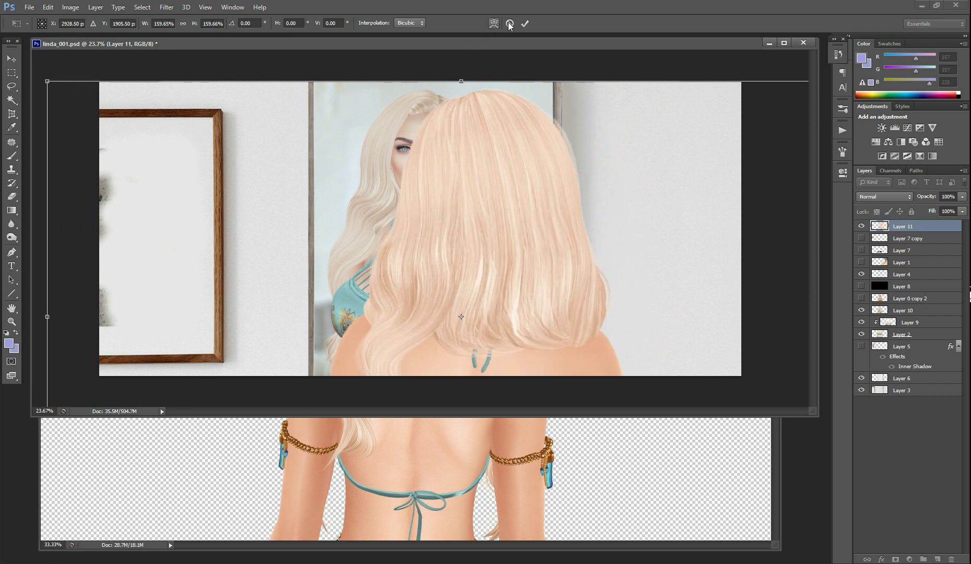
click(525, 23)
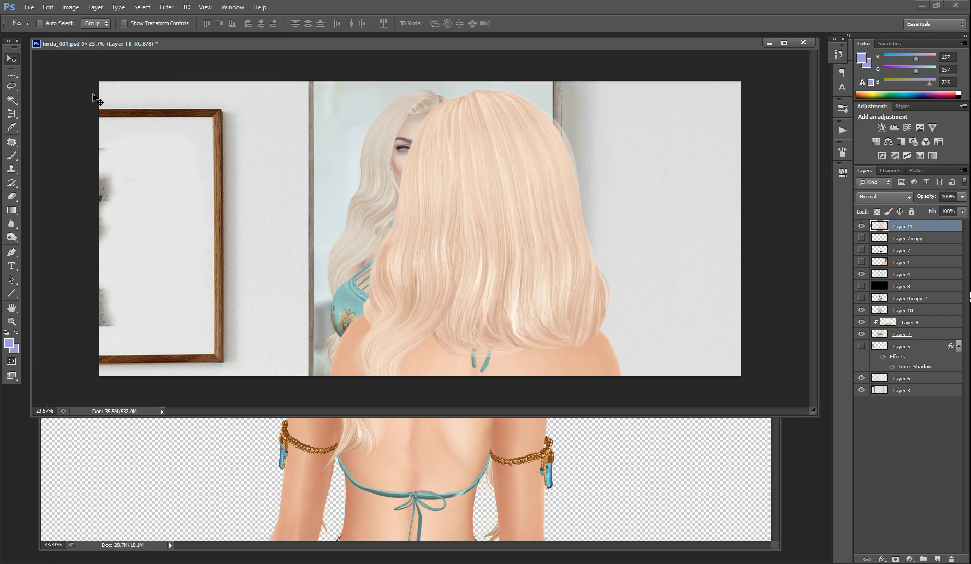
drag(472, 230, 522, 265)
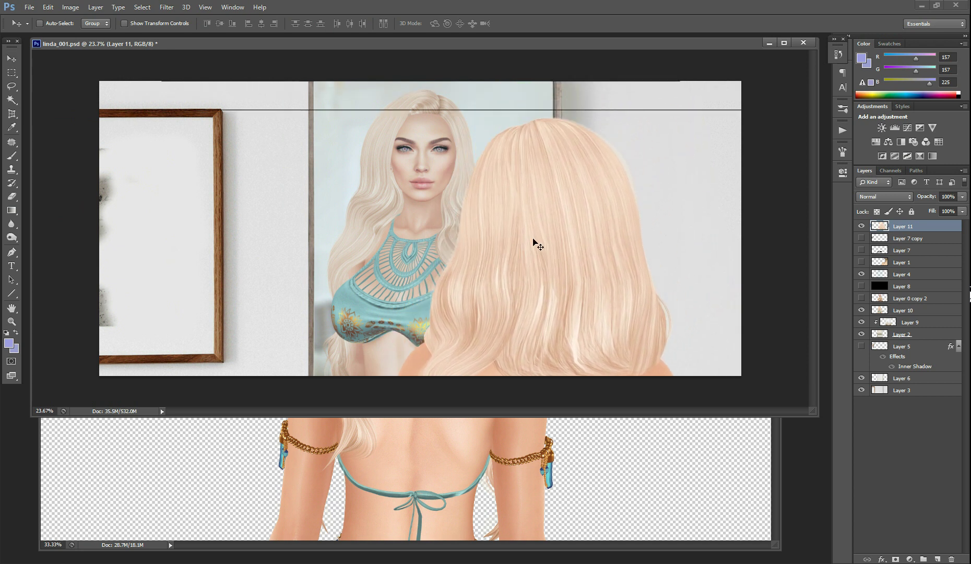
Step: Enlarge the back-view figure by a further 117% or so and position it at the image's right edge, clear of the reflected face
key(ctrl+t)
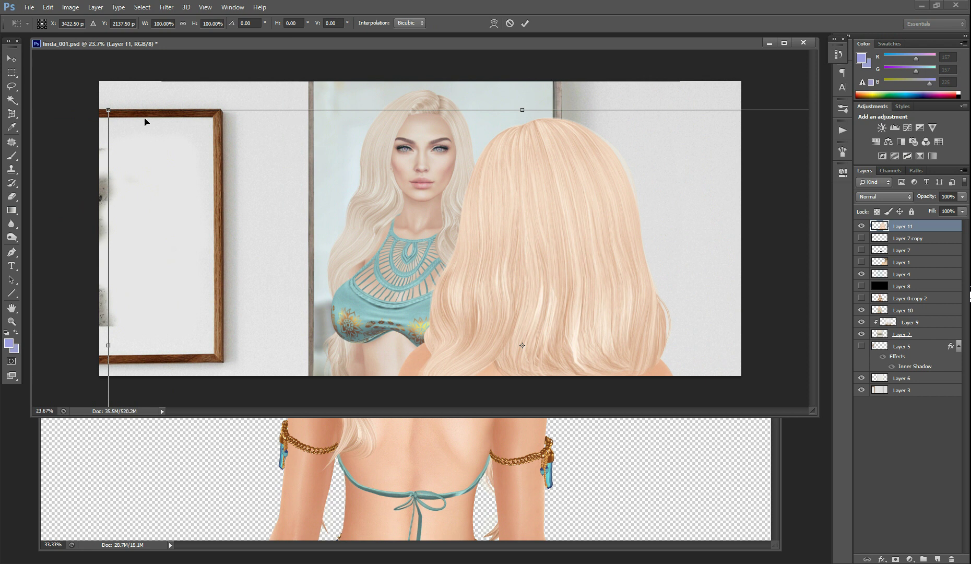
drag(108, 111, 6, 29)
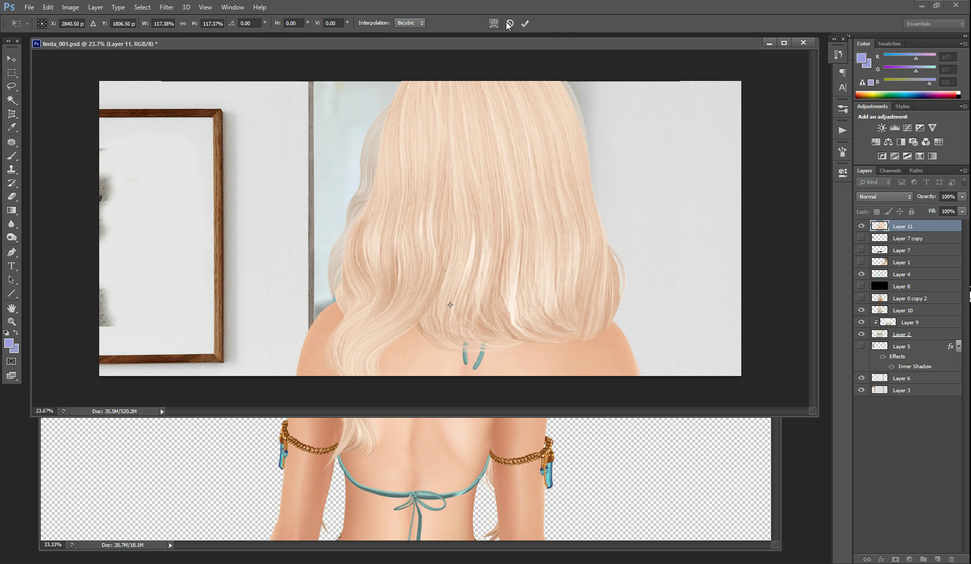
click(525, 24)
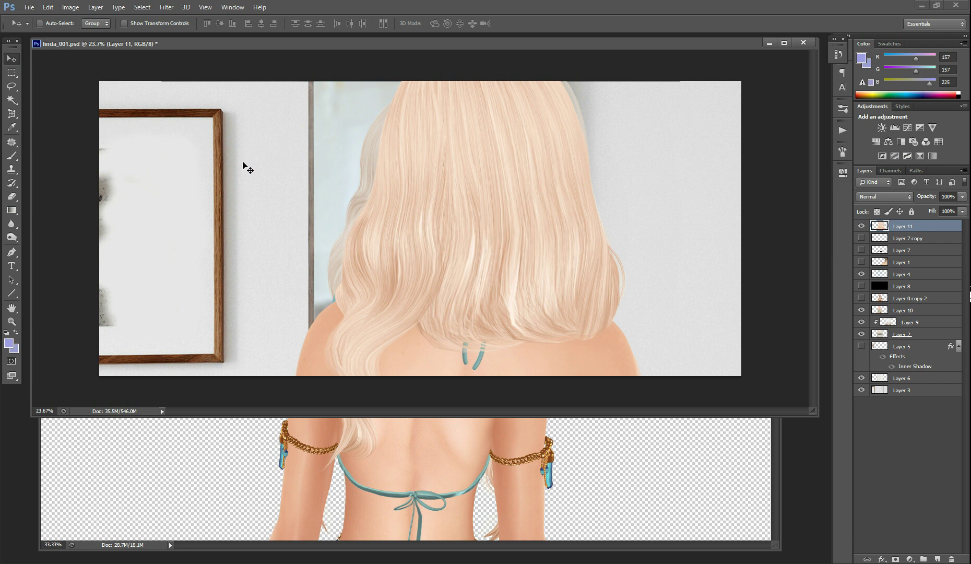
drag(417, 184, 537, 173)
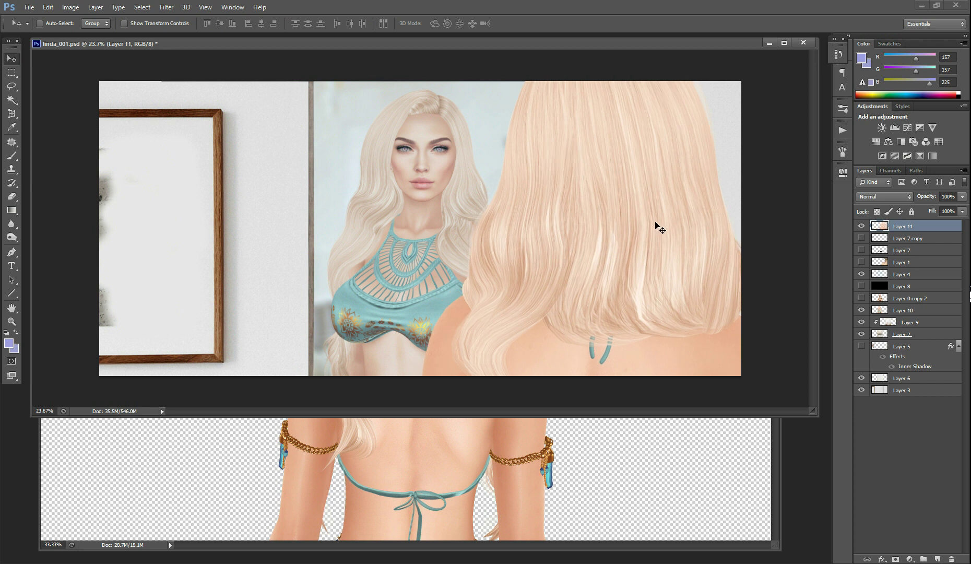
mouse_move(585, 208)
mouse_down()
mouse_move(631, 205)
mouse_move(598, 212)
mouse_up()
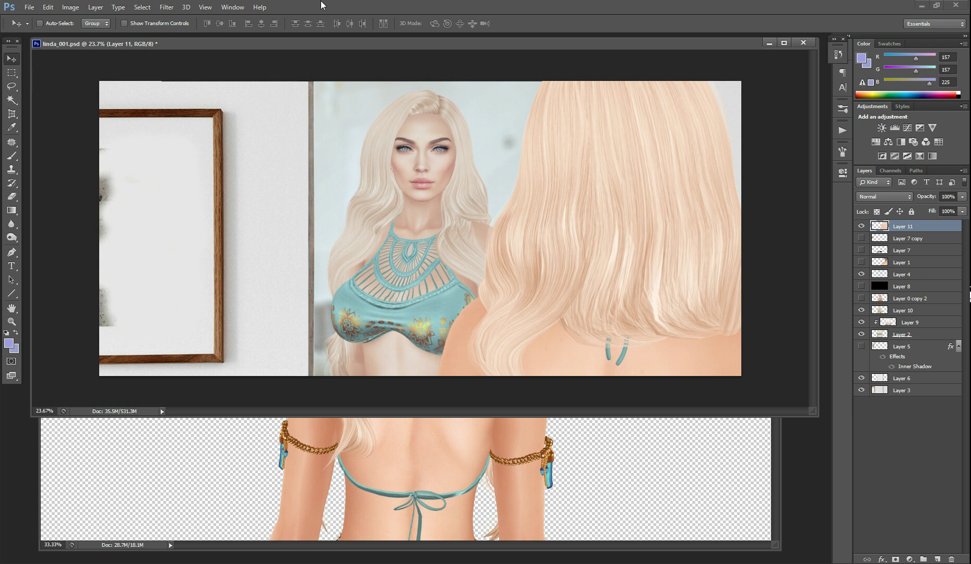
Step: Apply a Lens Blur to Layer 11 with hexagon iris, radius 68, blade curvature 74 and rotation 171
click(167, 5)
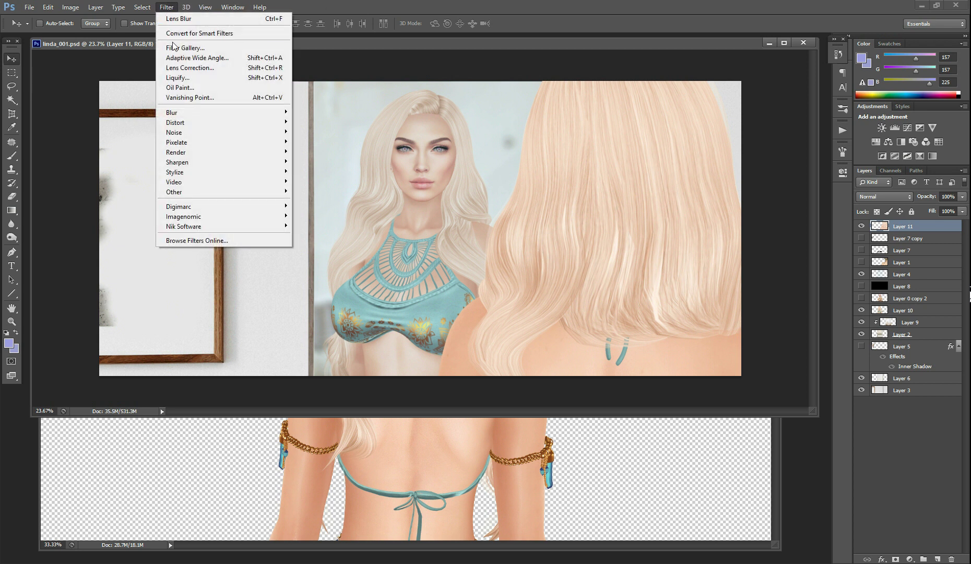
mouse_move(183, 114)
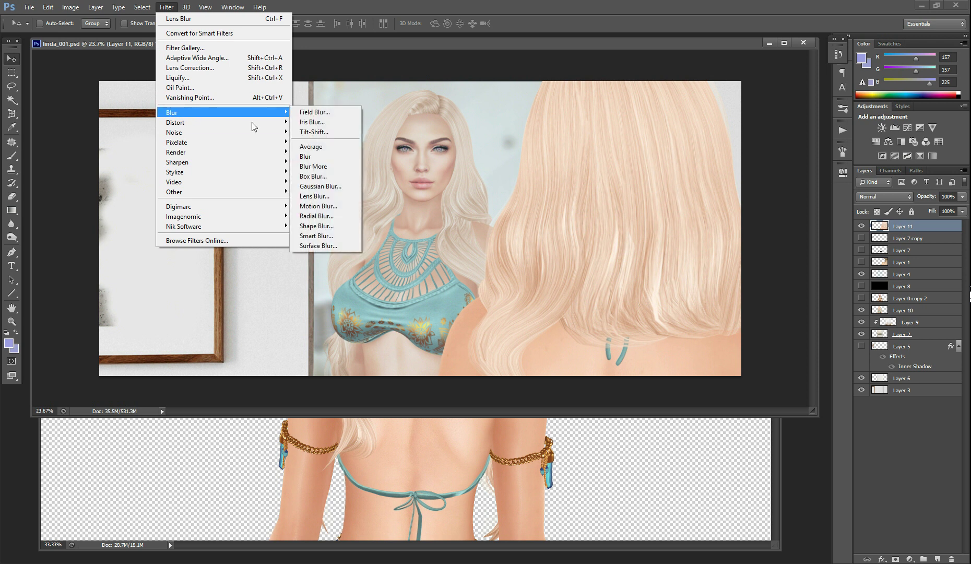
click(331, 196)
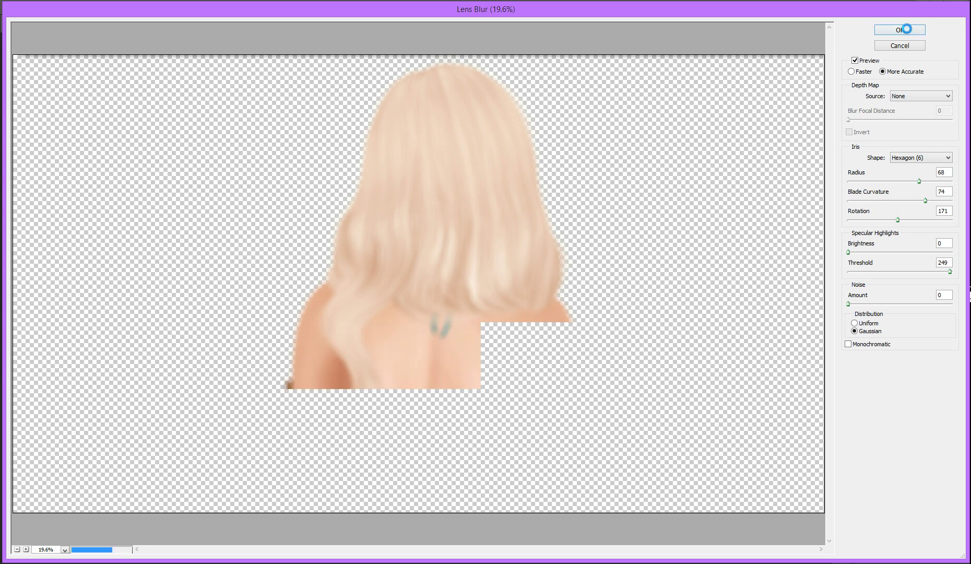
click(907, 30)
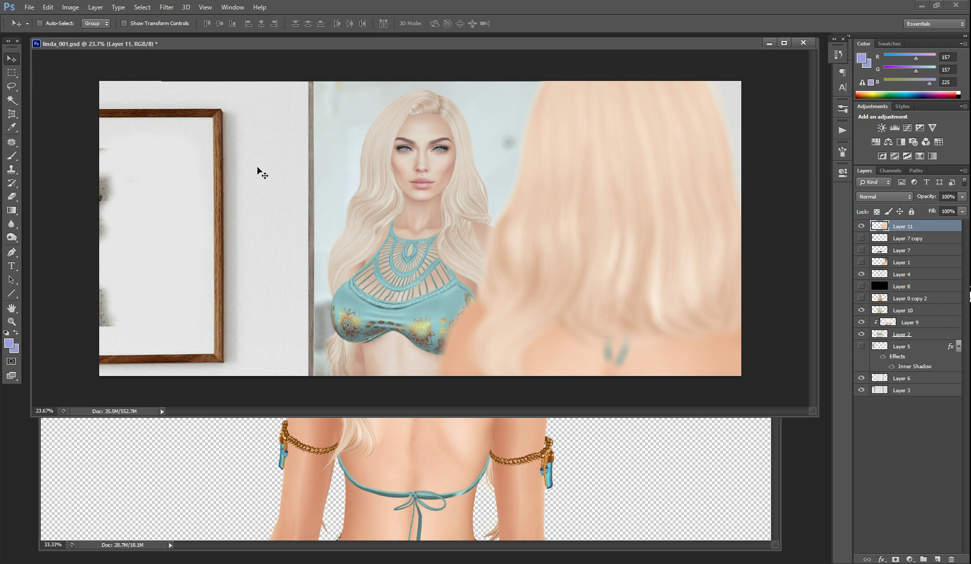
Step: Select the blurred back-view figure by picking the empty areas on both sides with the Magic Wand and inverting the selection
click(10, 101)
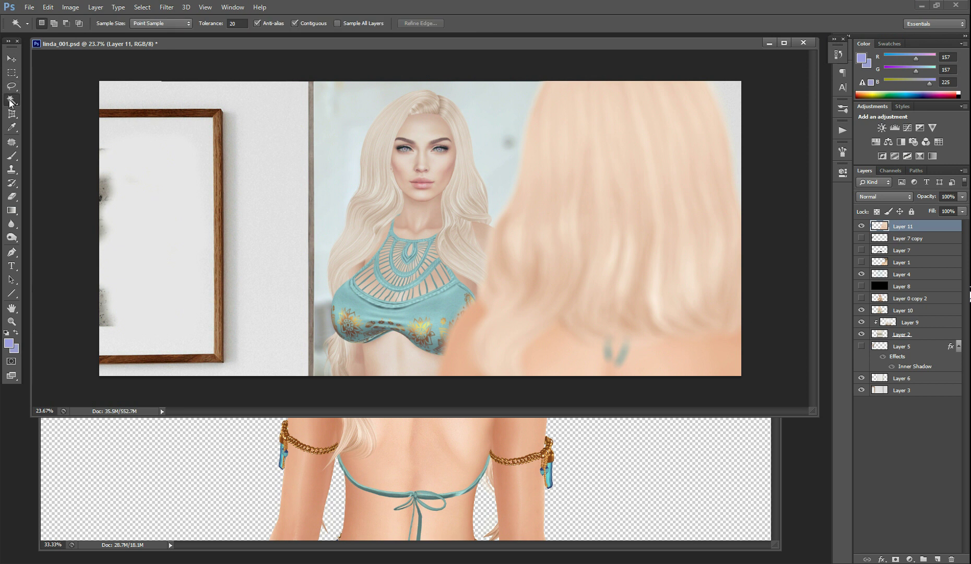
click(446, 137)
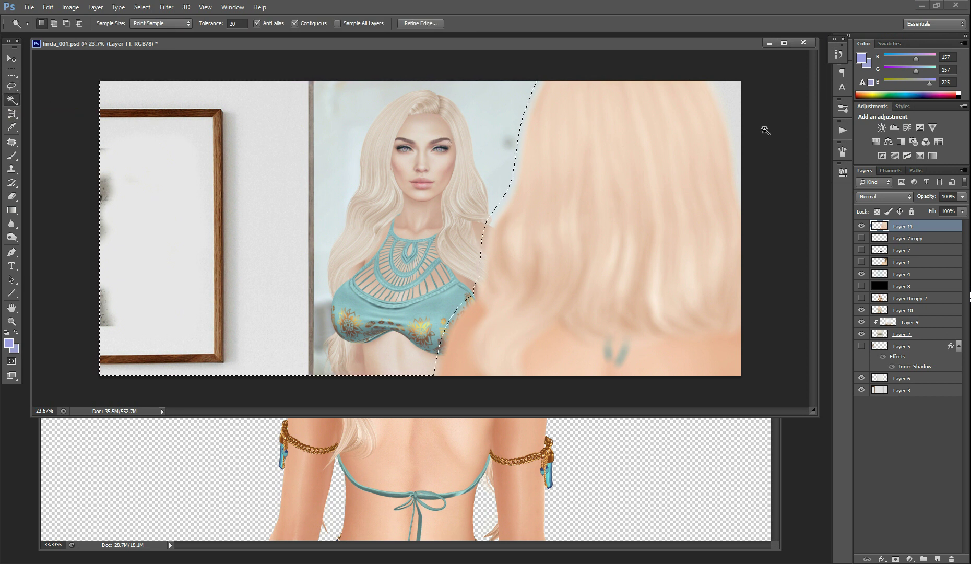
shift+click(736, 96)
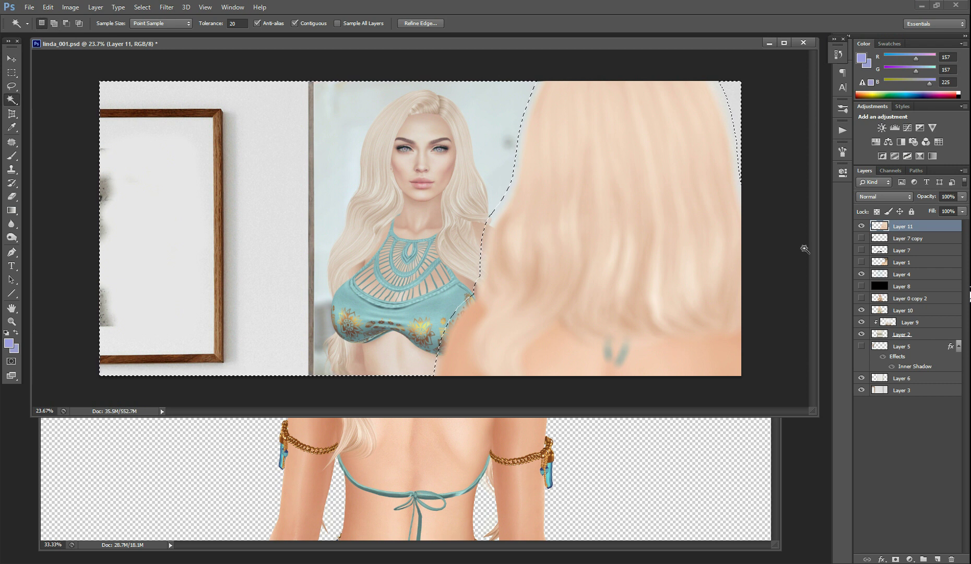
click(142, 7)
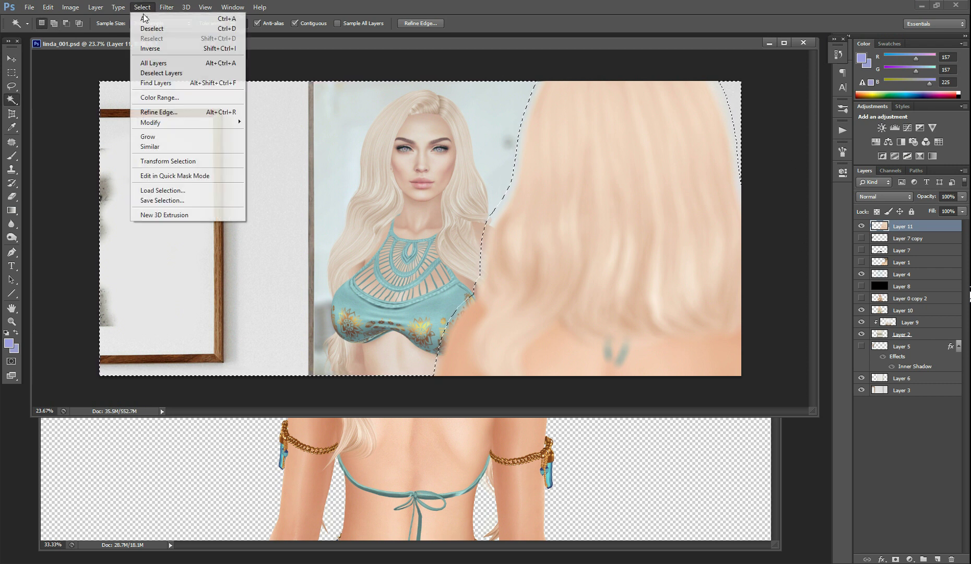
click(156, 51)
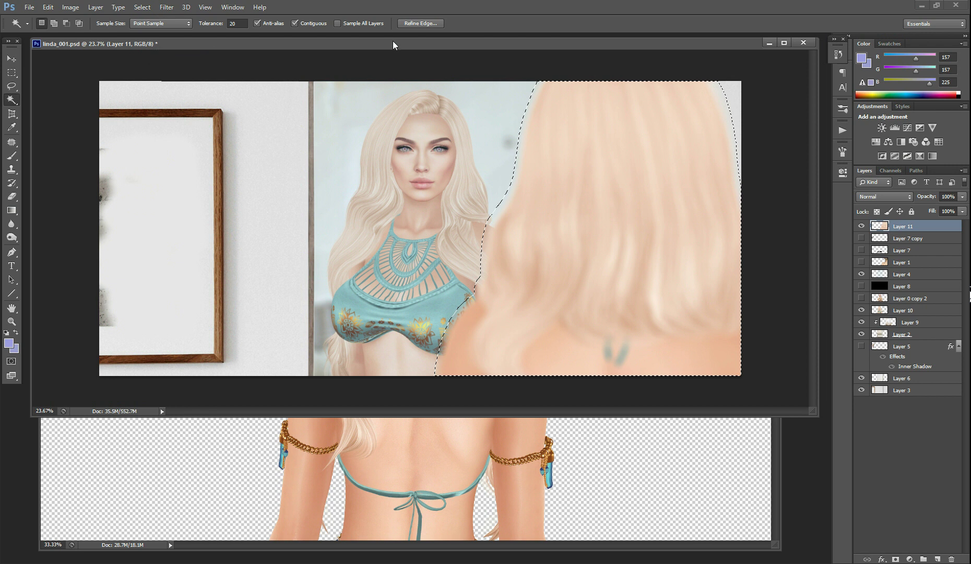
Step: Refine the edge of the figure selection with a feather of about 20 px, output to a selection
click(421, 23)
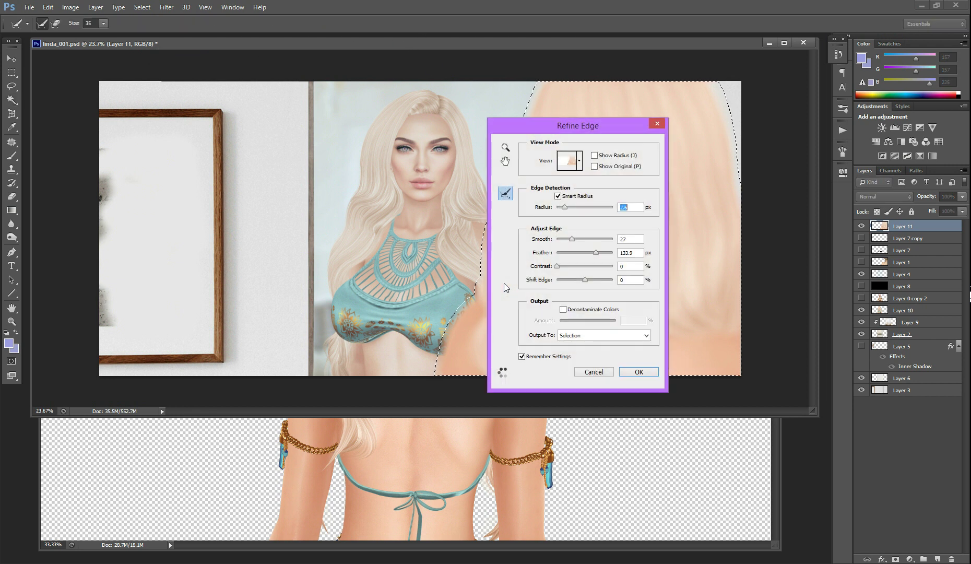
click(575, 253)
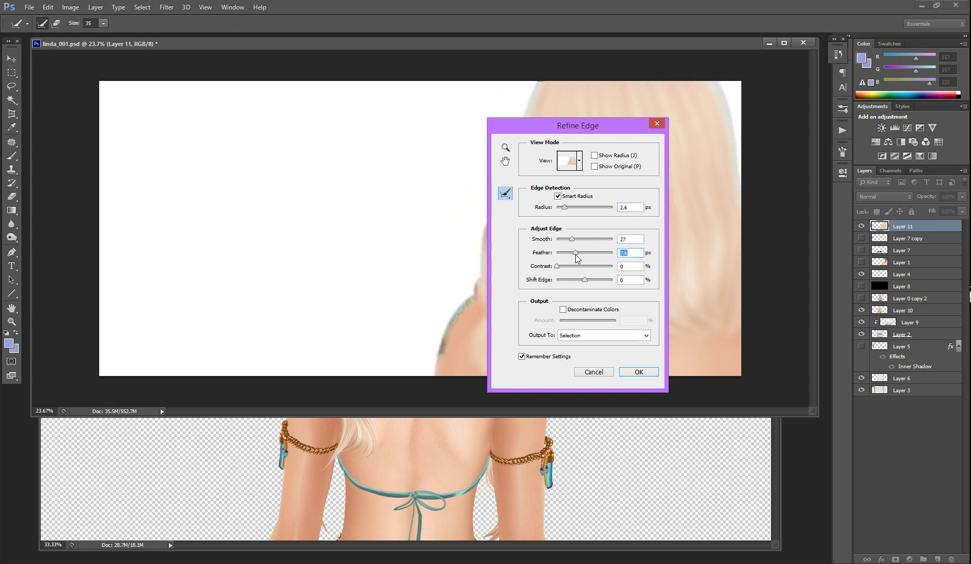
click(585, 253)
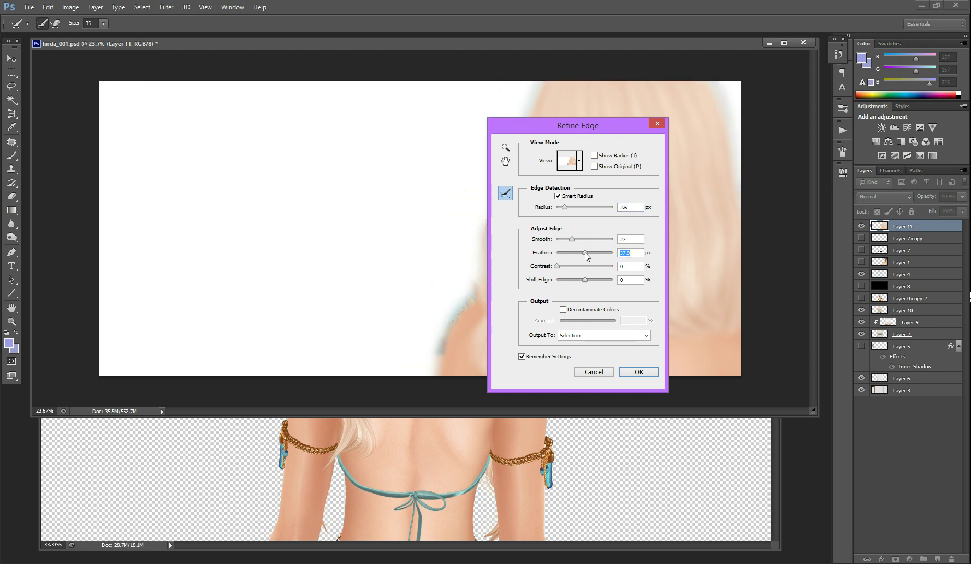
click(581, 252)
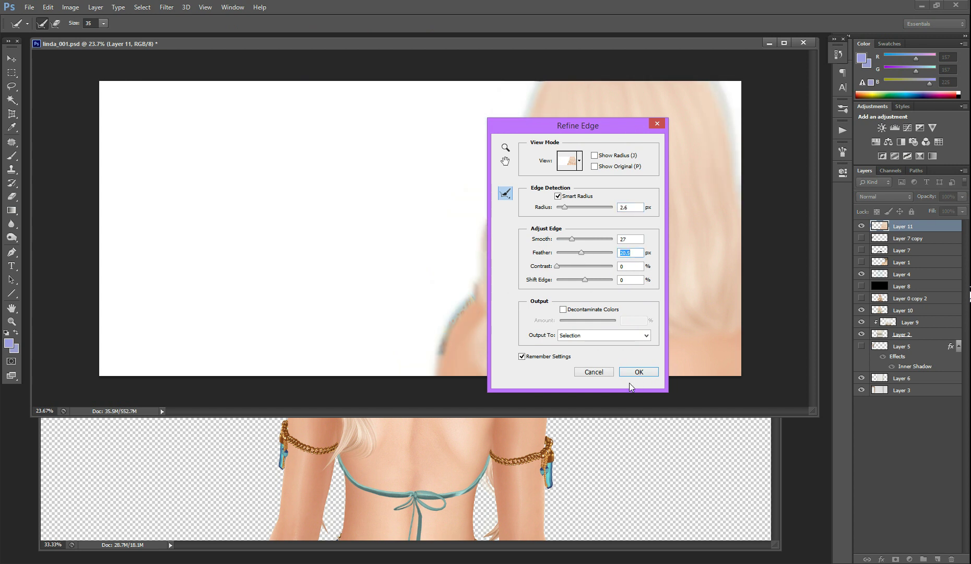
click(643, 373)
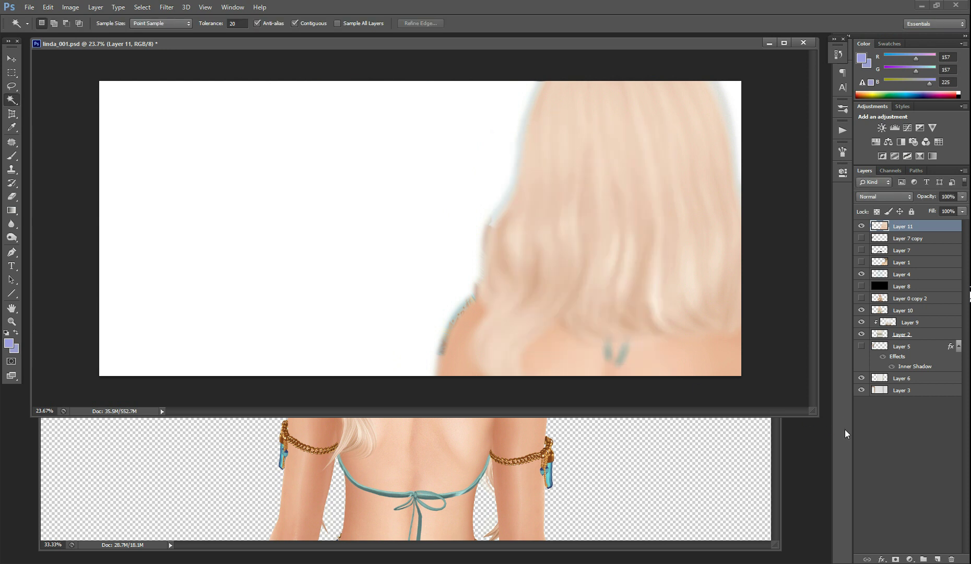
Step: Add a layer mask to Layer 11 from the refined selection, and disable and re-enable it to compare the figure's edges
key(alt)
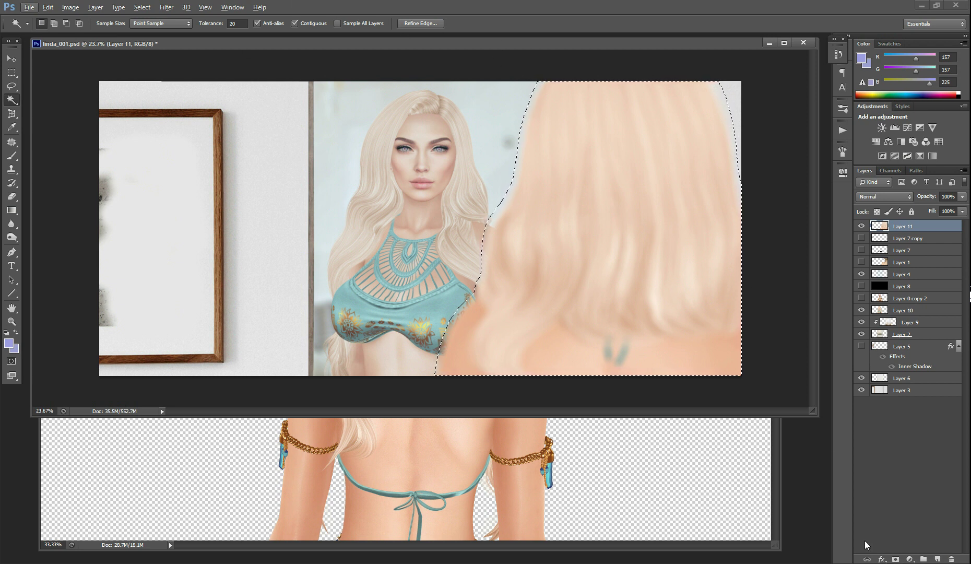
click(895, 559)
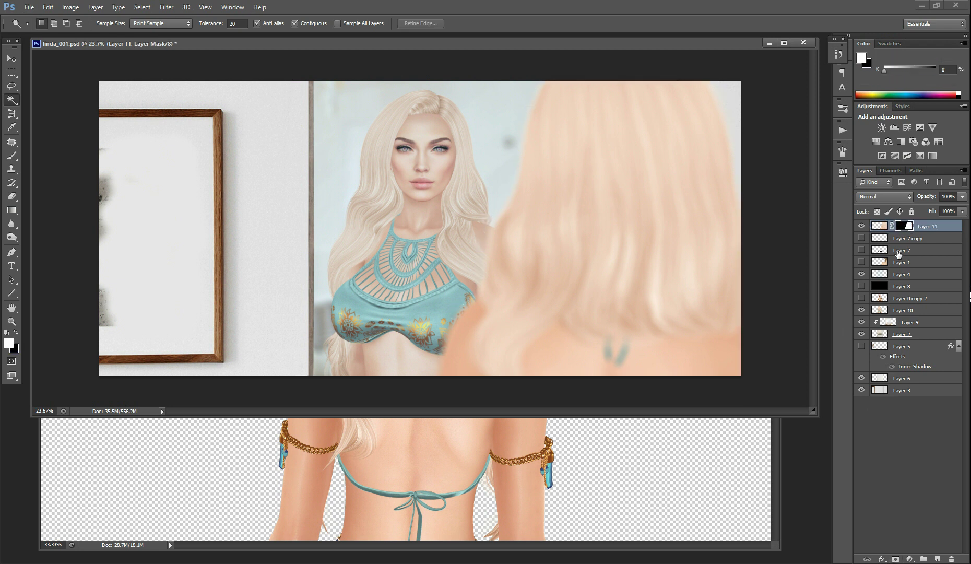
right_click(903, 228)
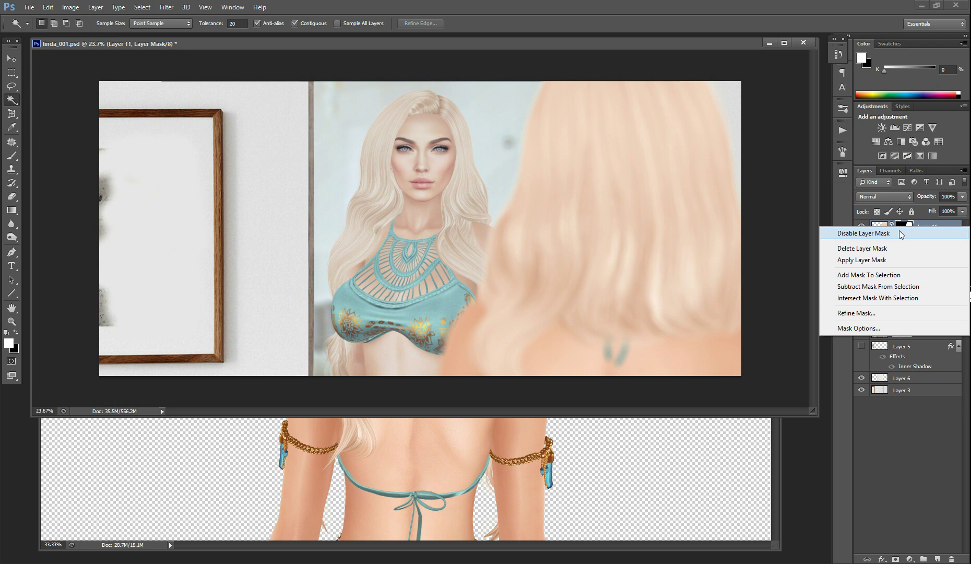
click(900, 234)
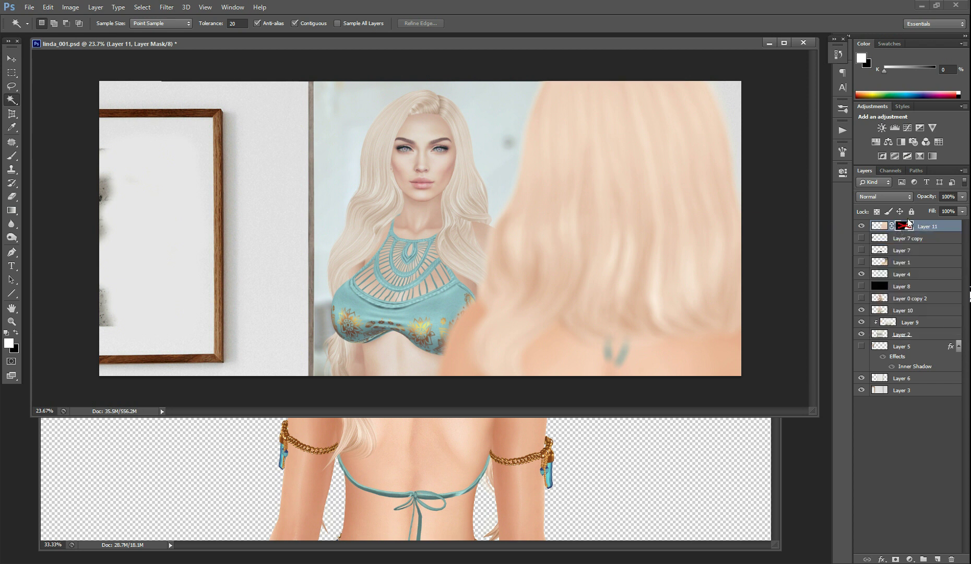
right_click(899, 230)
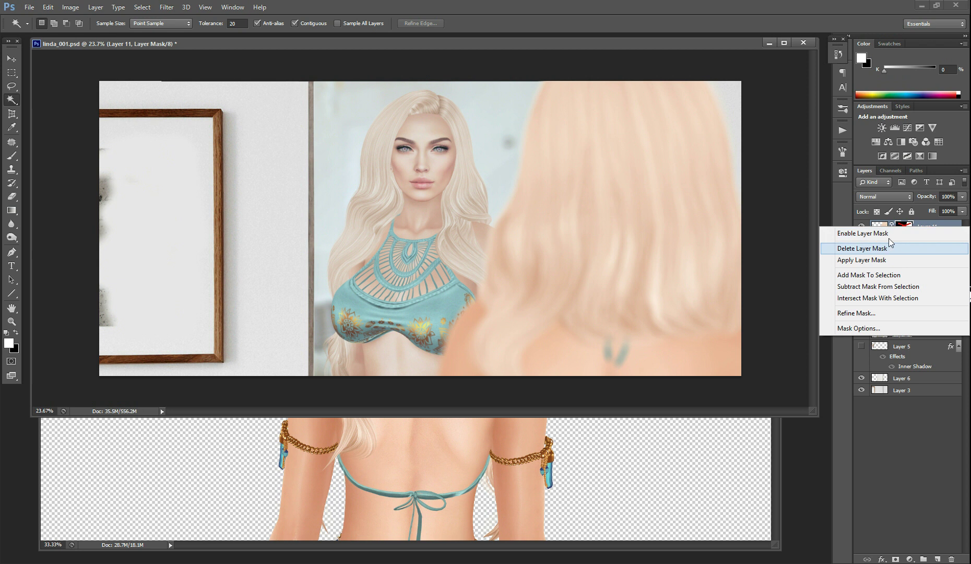
click(897, 233)
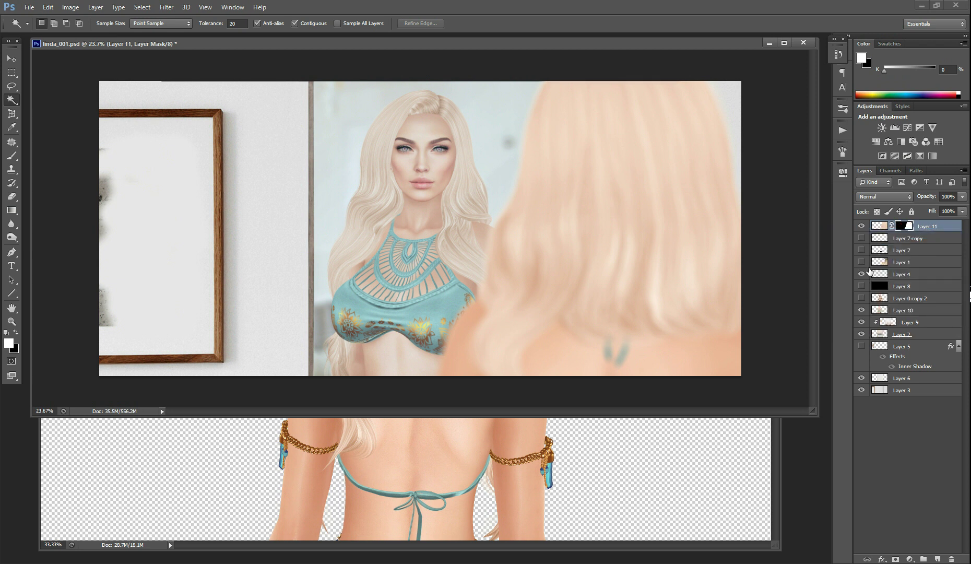
Step: Slightly lower the saturation of Layer 11's back-view figure image with Hue/Saturation, leaving its mask untouched
click(880, 226)
key(ctrl+u)
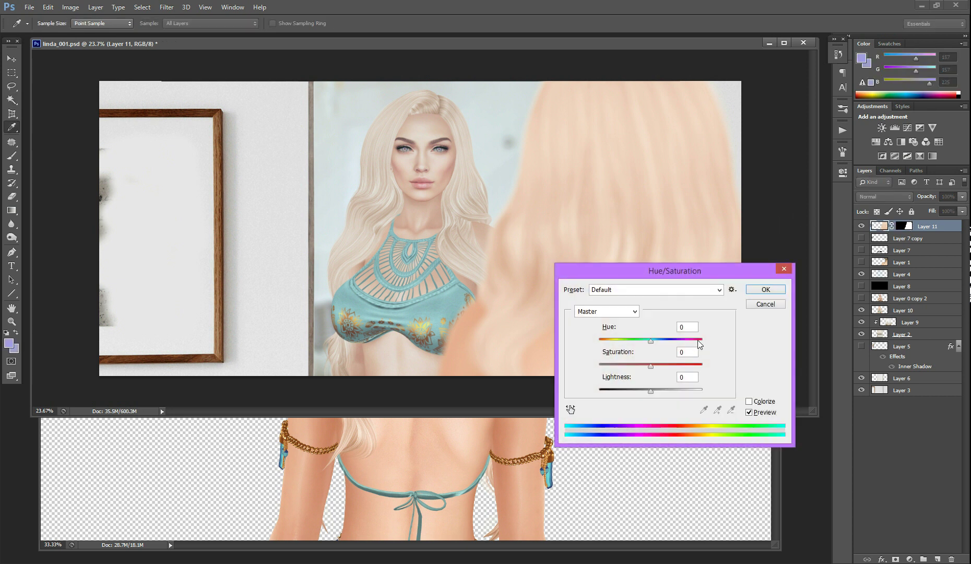
drag(649, 364, 644, 367)
click(770, 291)
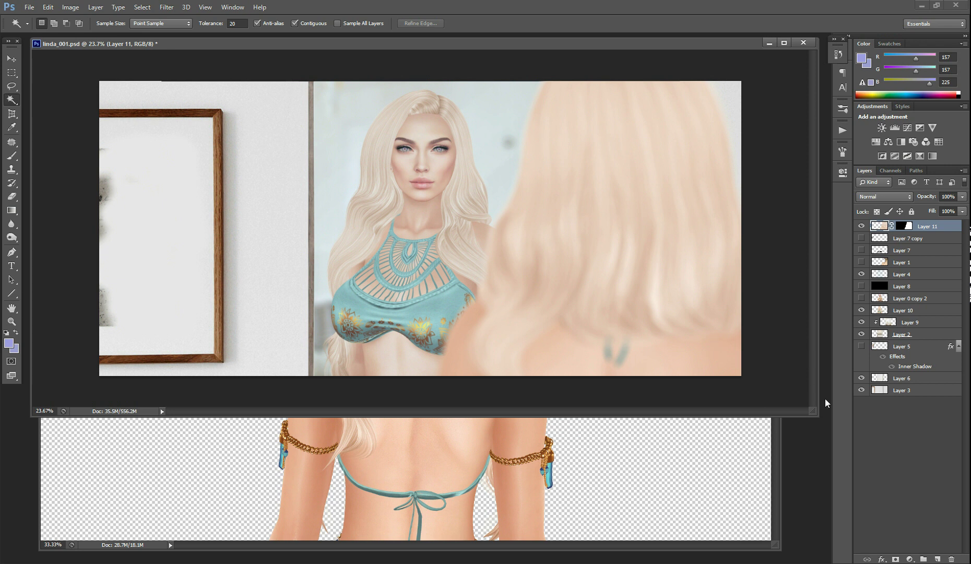
Step: Show Layer 7 copy with the slanted censored stamp and Layer 5 with the framed poster artwork
click(862, 238)
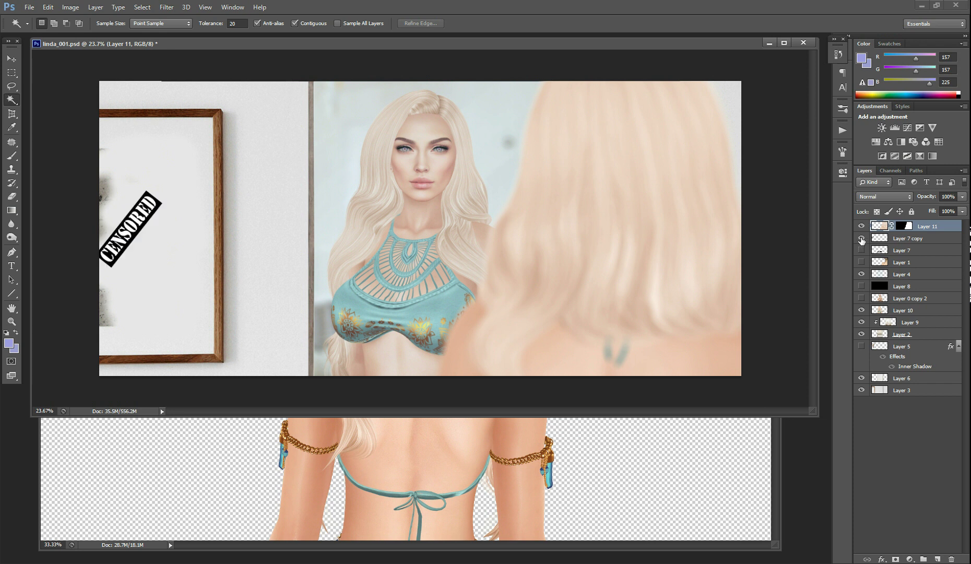
click(861, 347)
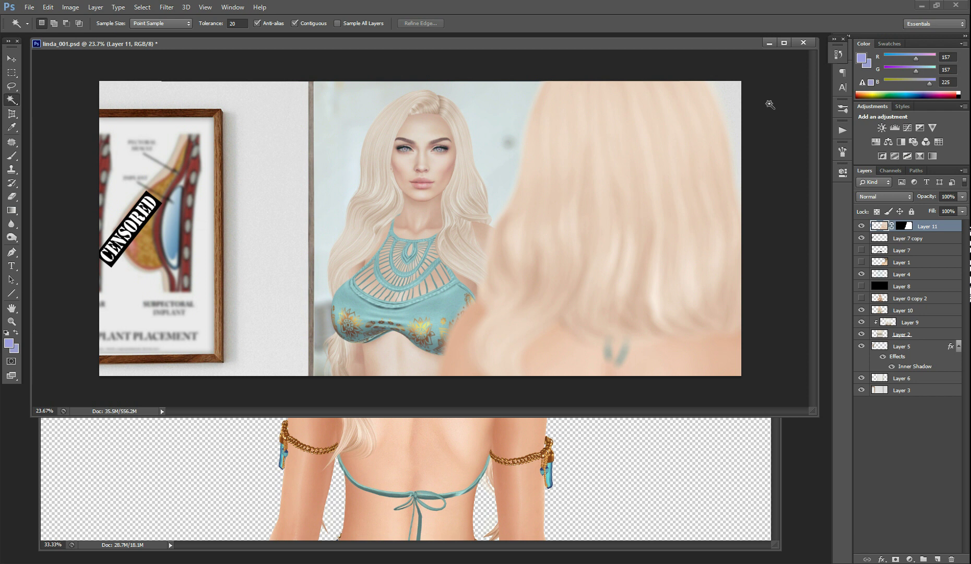
Step: Try shrinking the back-view figure on Layer 11 to about 89% and repositioning it, and discard the transform
key(ctrl+t)
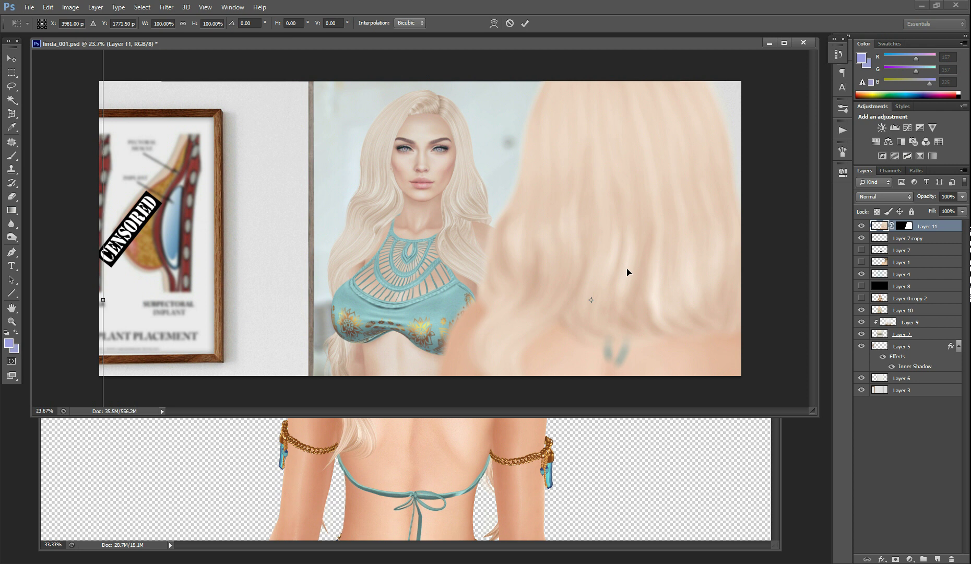
key(ctrl+minus)
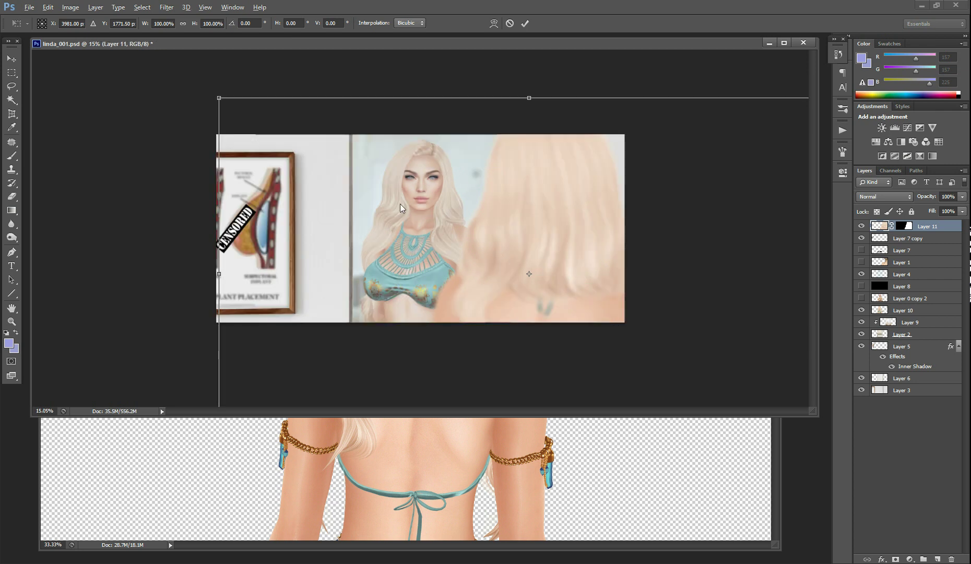
drag(219, 98, 287, 141)
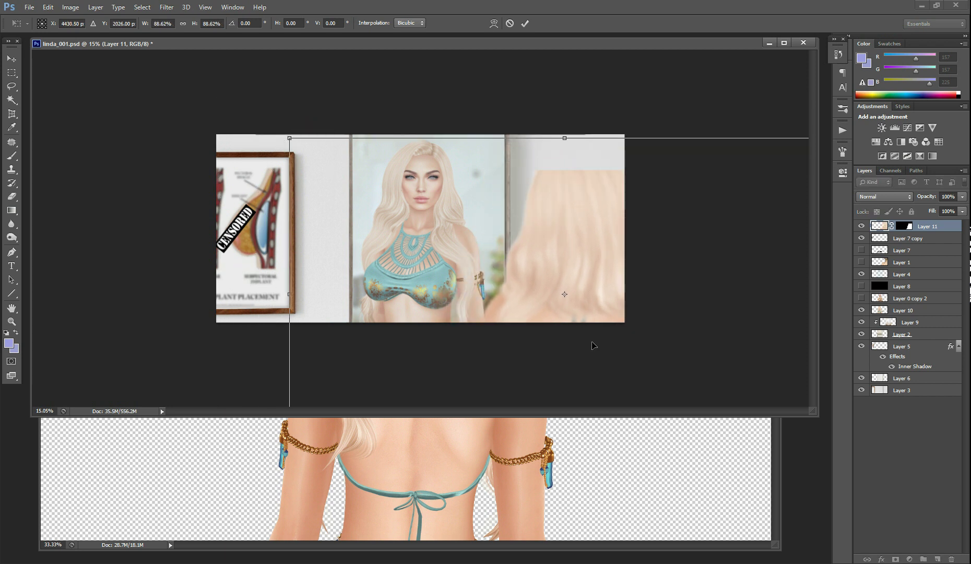
drag(600, 346, 580, 303)
click(513, 24)
key(w)
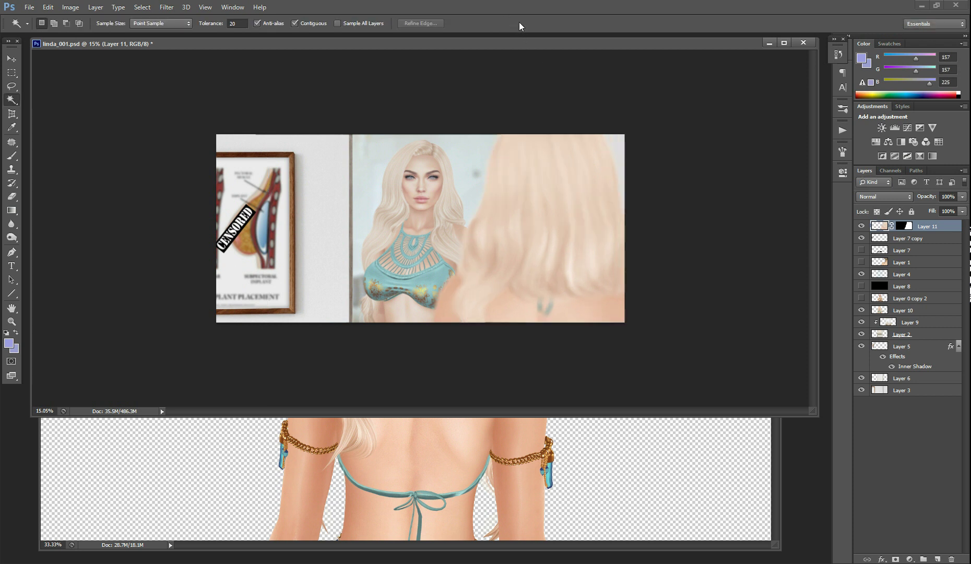
Step: Try enlarging the back-view figure on Layer 11 to about 106%, and discard the transform
key(ctrl+t)
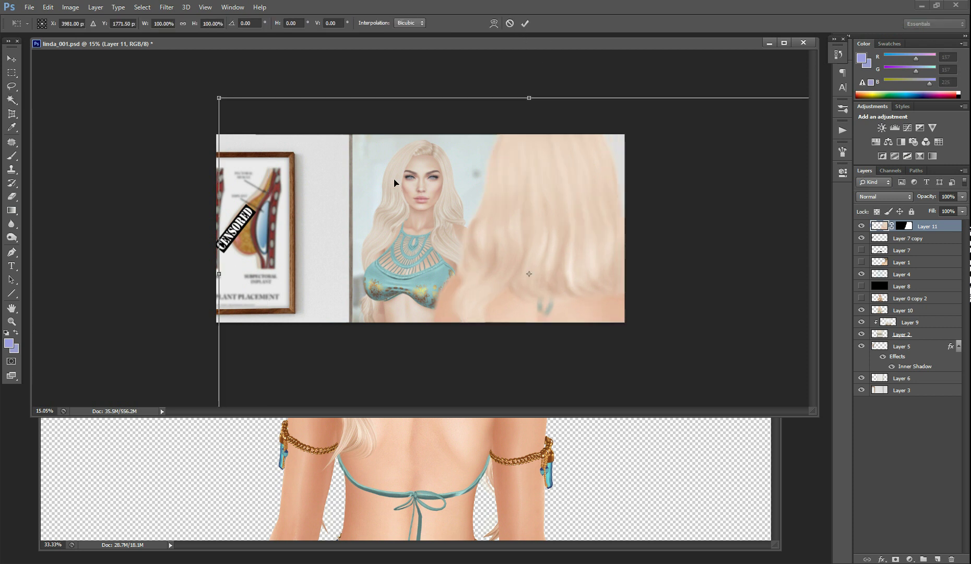
mouse_move(220, 97)
mouse_down()
mouse_move(154, 55)
mouse_move(204, 92)
mouse_up()
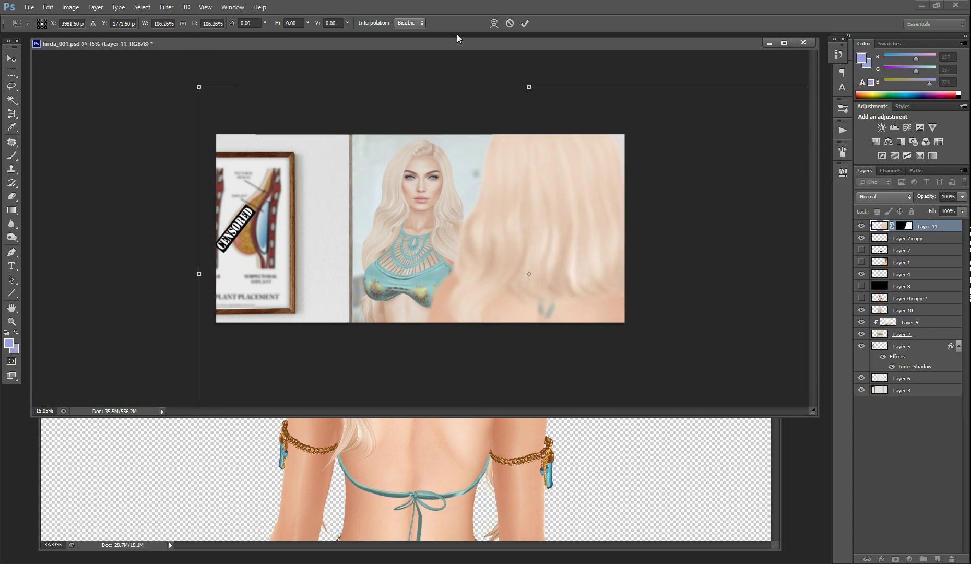
click(508, 23)
click(206, 7)
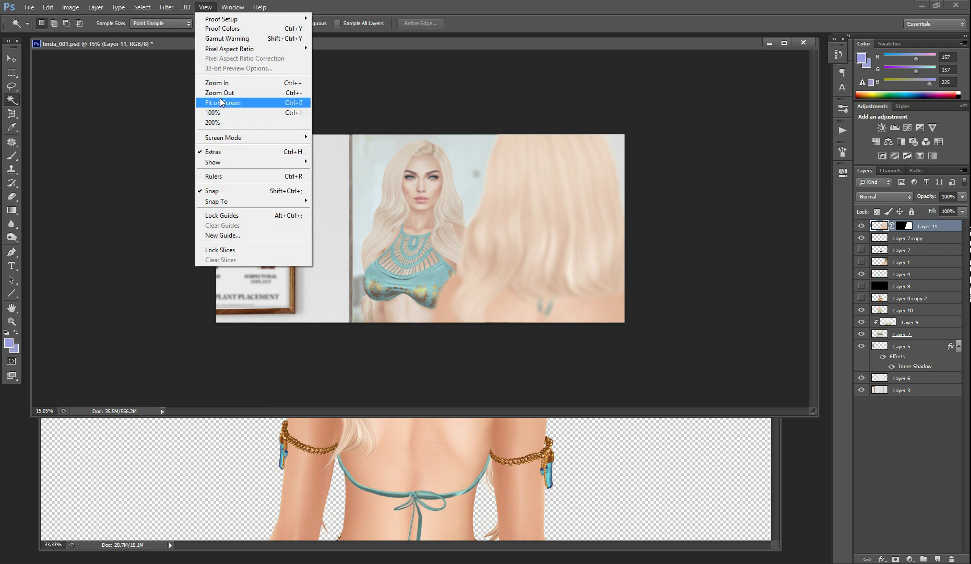
click(222, 104)
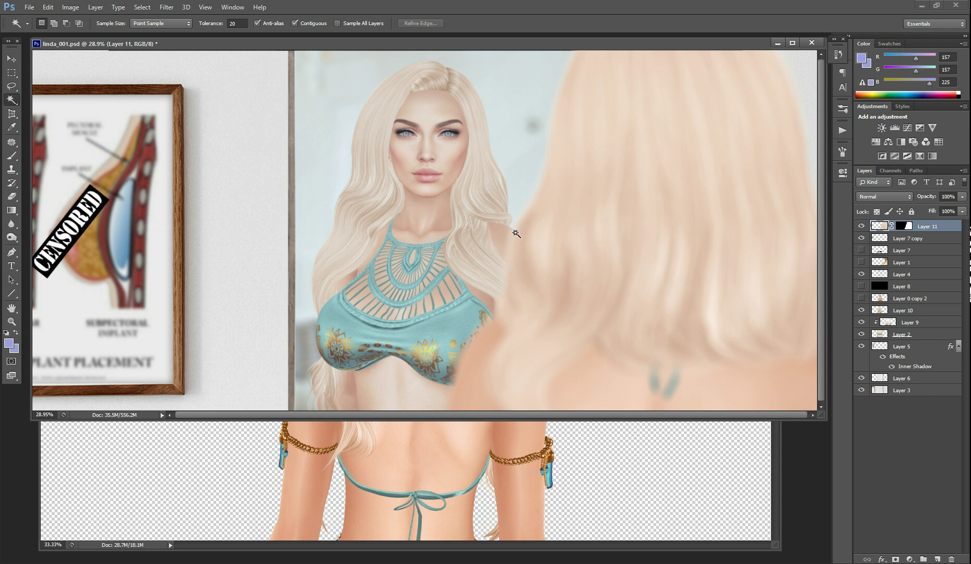
scroll(516, 235, down, 3)
scroll(516, 235, down, 1)
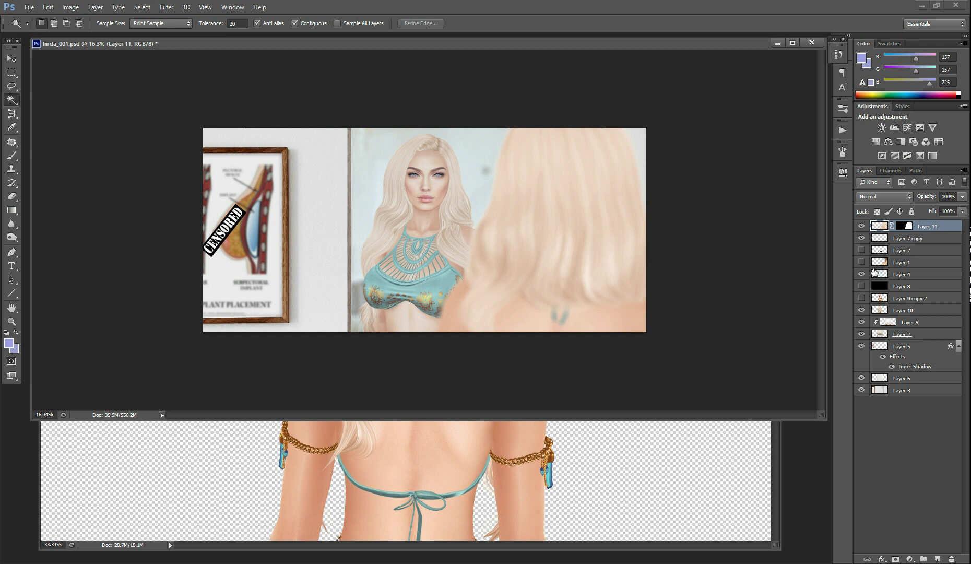
click(142, 7)
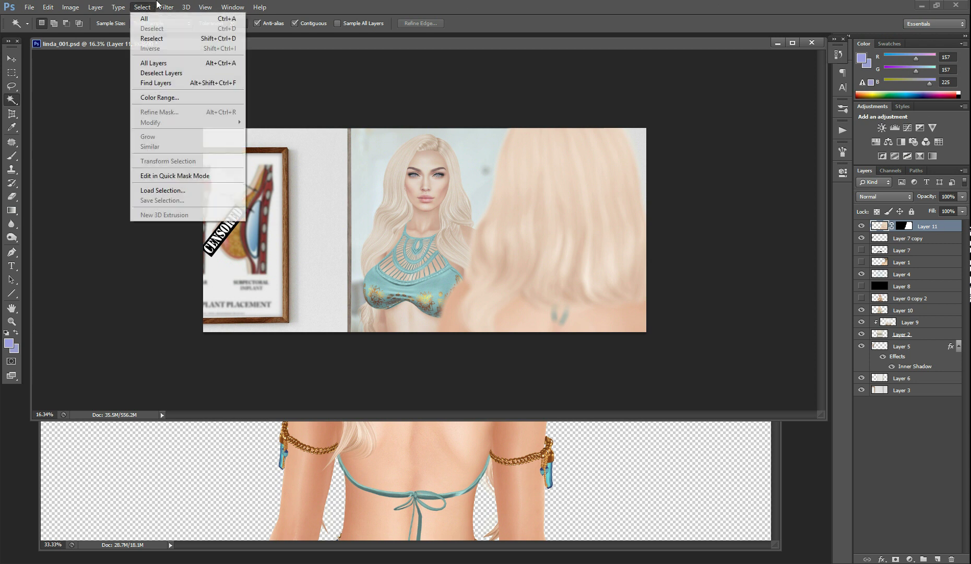
mouse_move(206, 4)
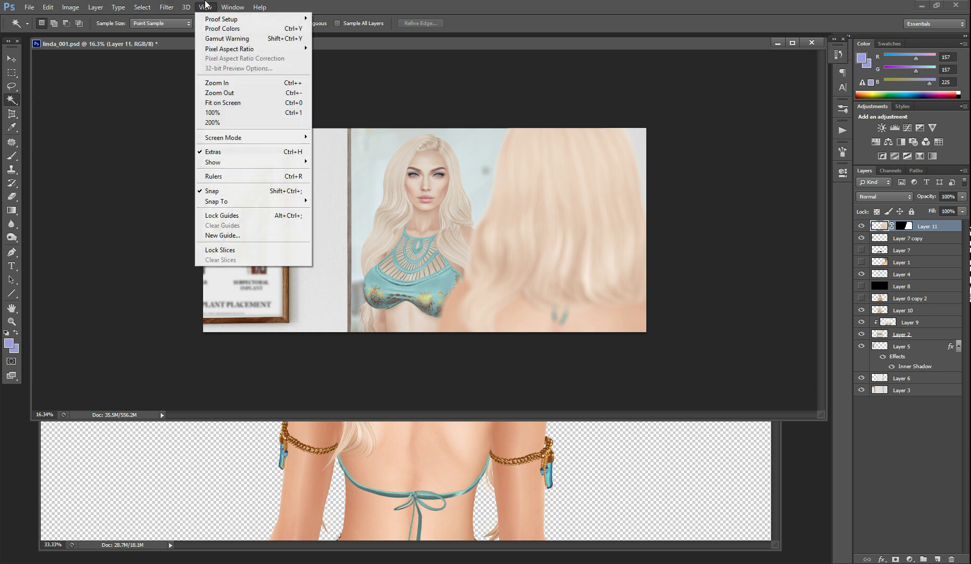
click(229, 102)
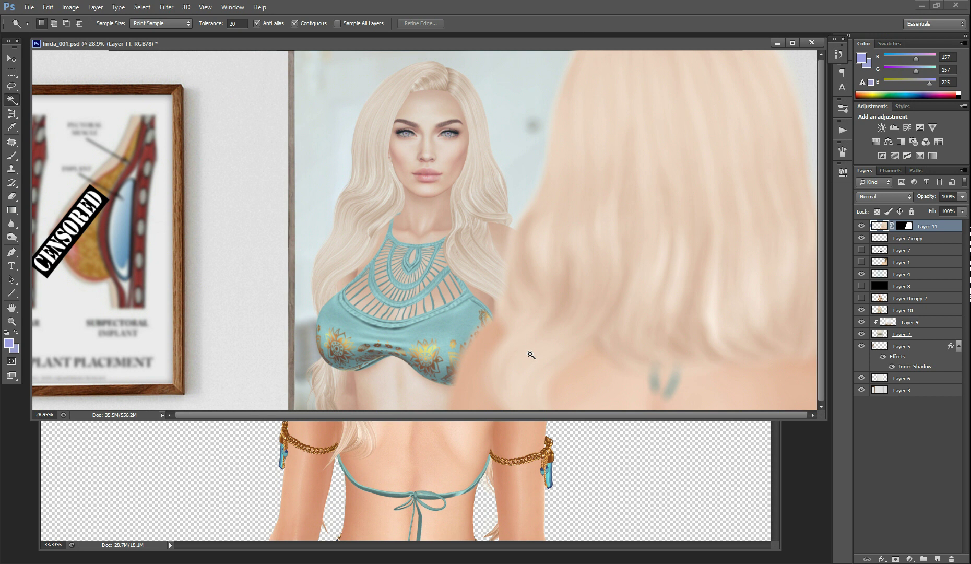
Step: Show the censor bar on Layer 7, and hide Layer 7 copy and the long-haired reflected woman on Layer 10
click(861, 250)
click(861, 238)
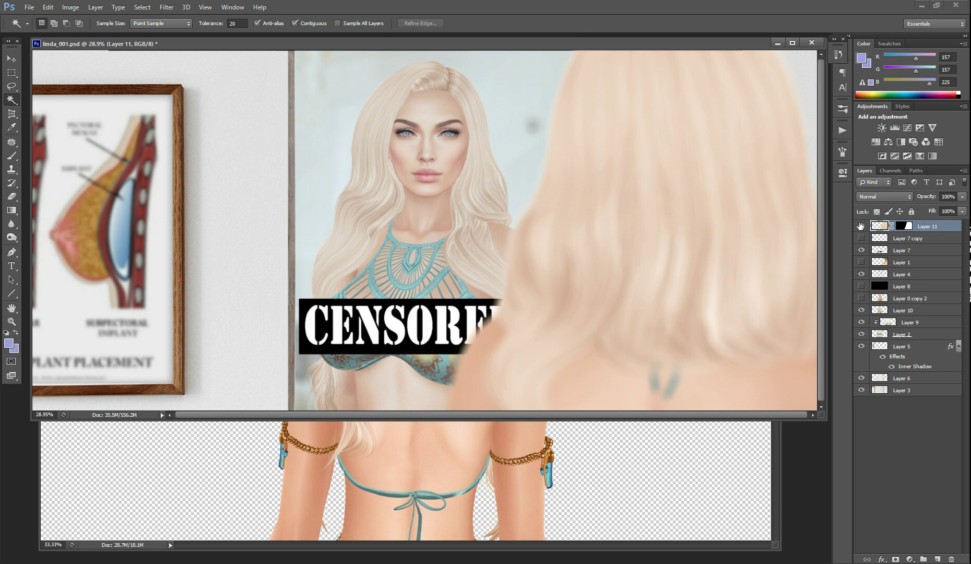
click(862, 286)
click(862, 298)
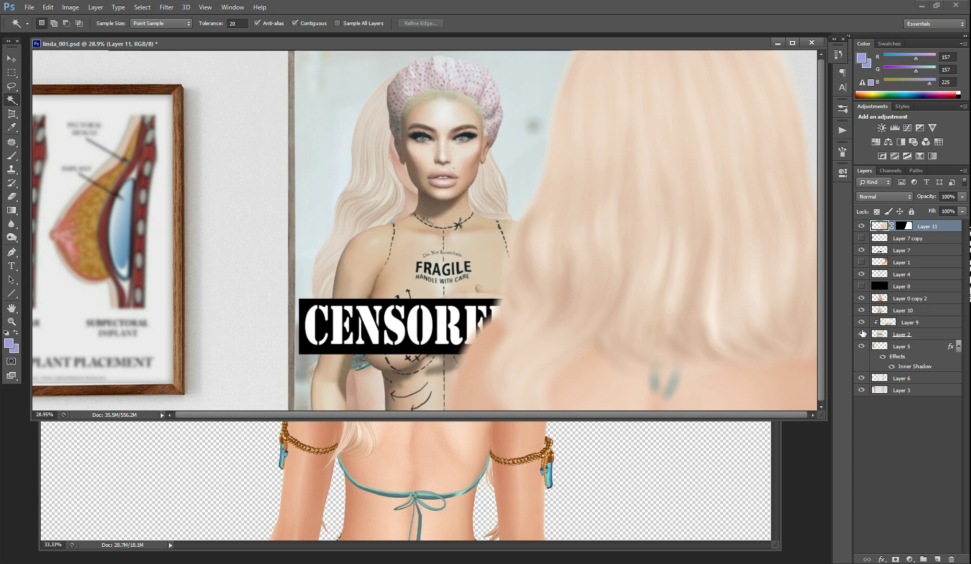
click(861, 298)
click(865, 335)
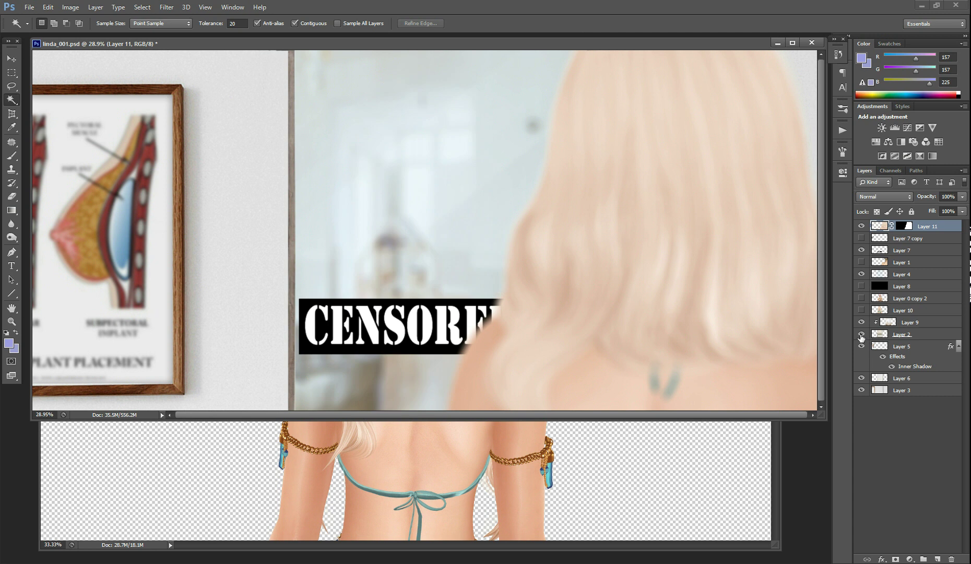
Step: Switch to the alternate figures by hiding Layer 11 and showing Layer 1, Layer 0 copy 2 and Layer 7 copy
click(861, 263)
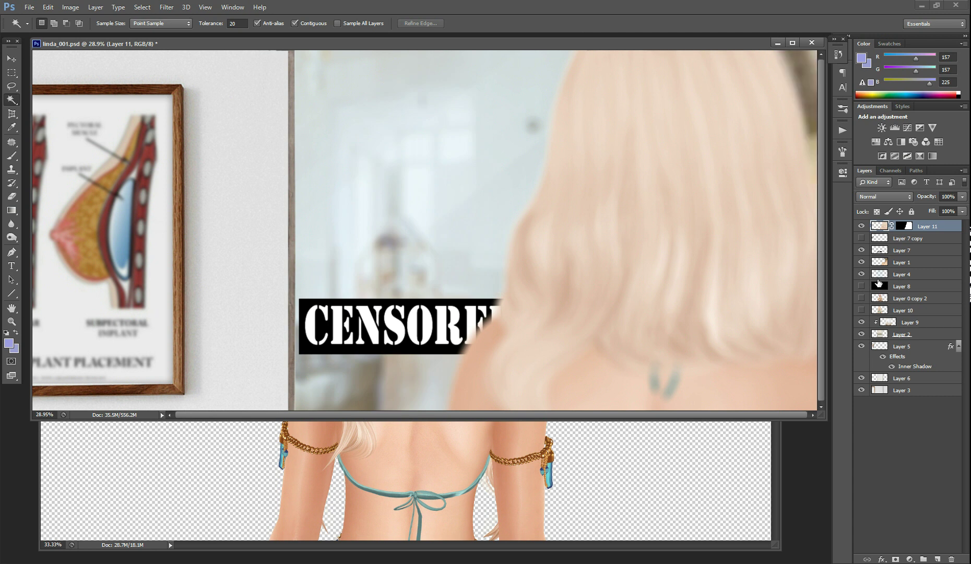
click(861, 225)
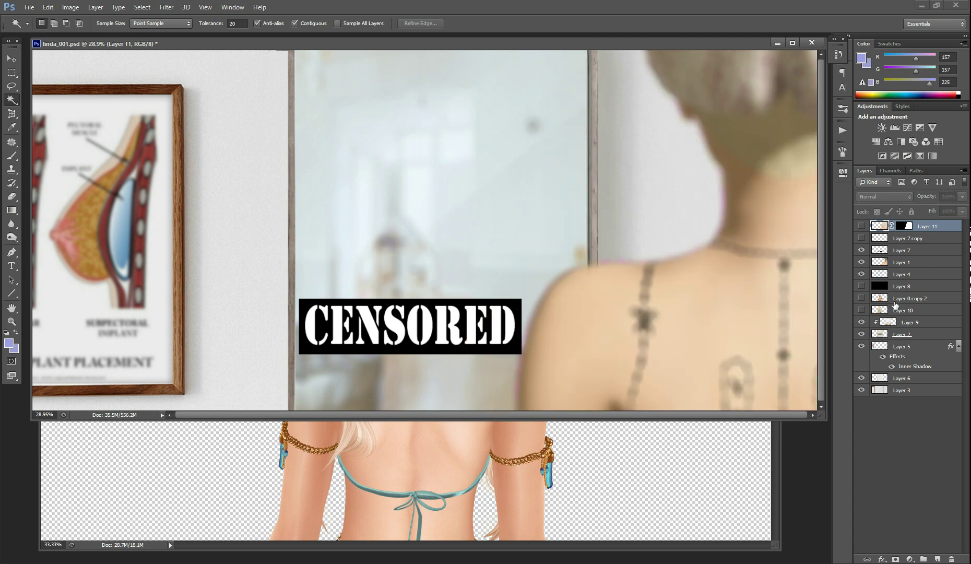
click(861, 298)
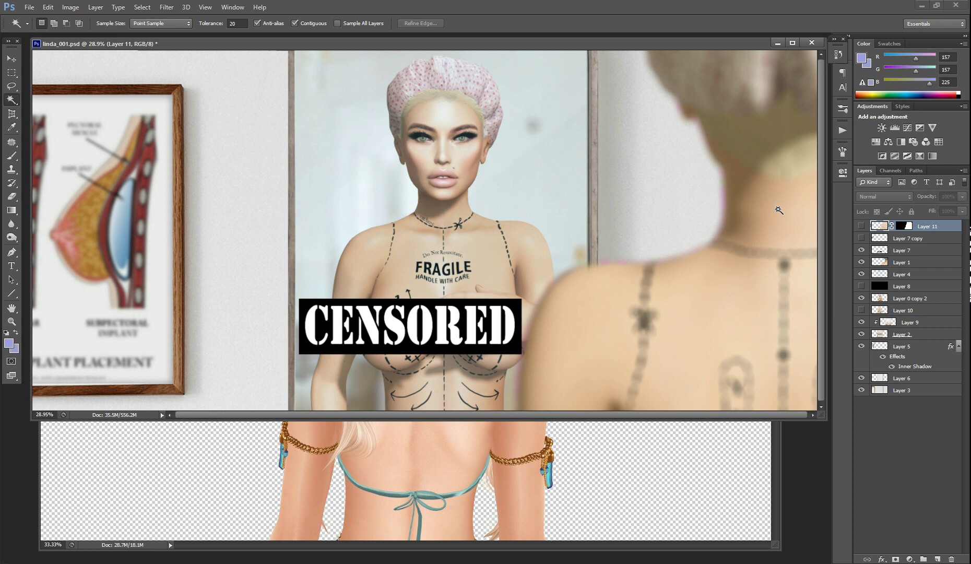
click(861, 239)
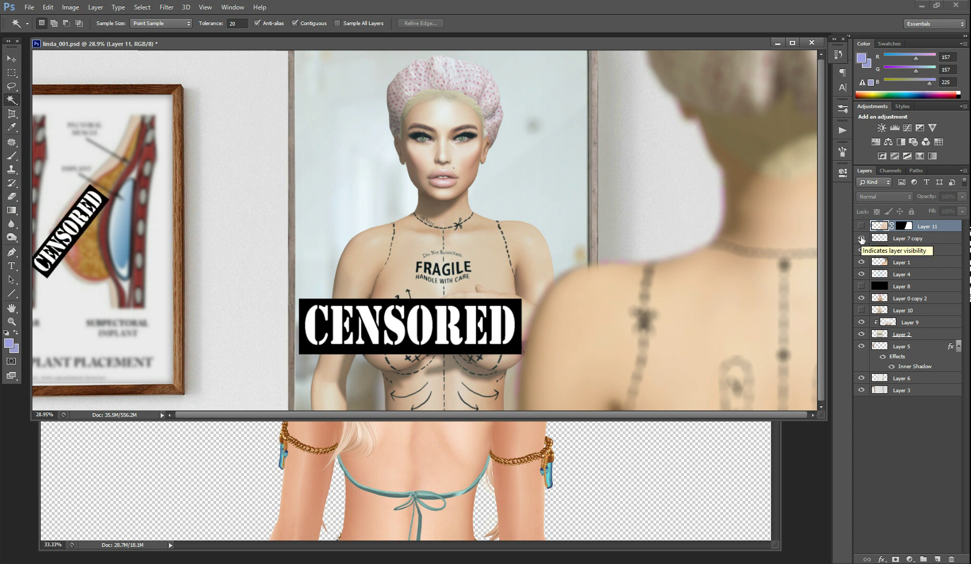